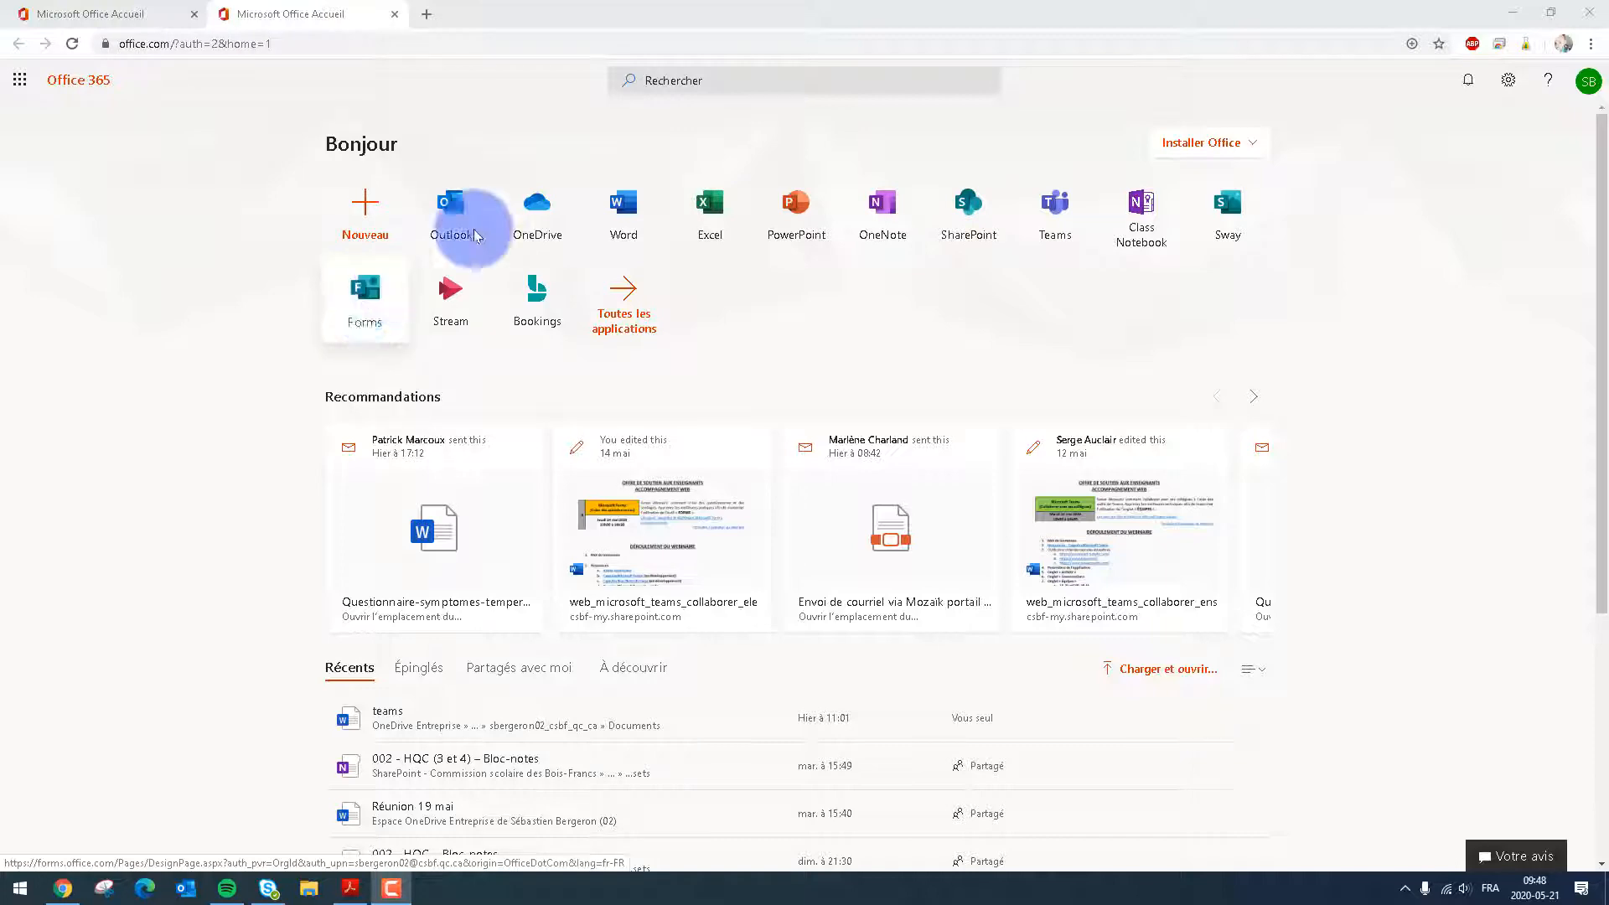
Find the Forms app through the Office 365 search and create a new questionnaire (quiz) in it
{"action": "left_click", "coordinate": [659, 81]}
{"action": "type", "text": "form"}
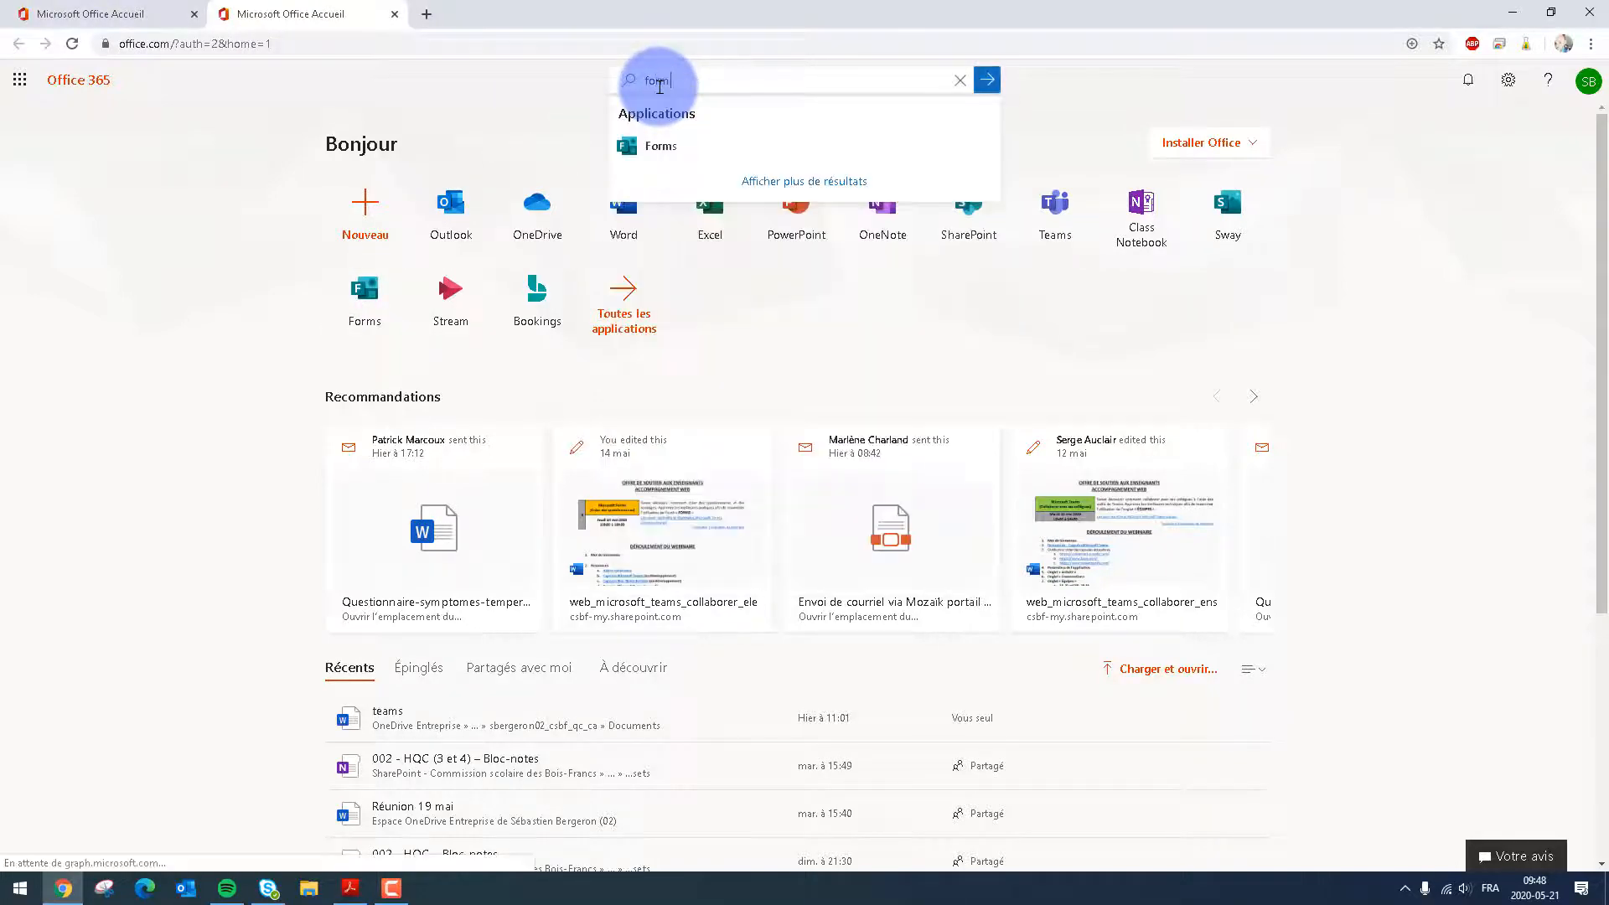
{"action": "left_click", "coordinate": [667, 148]}
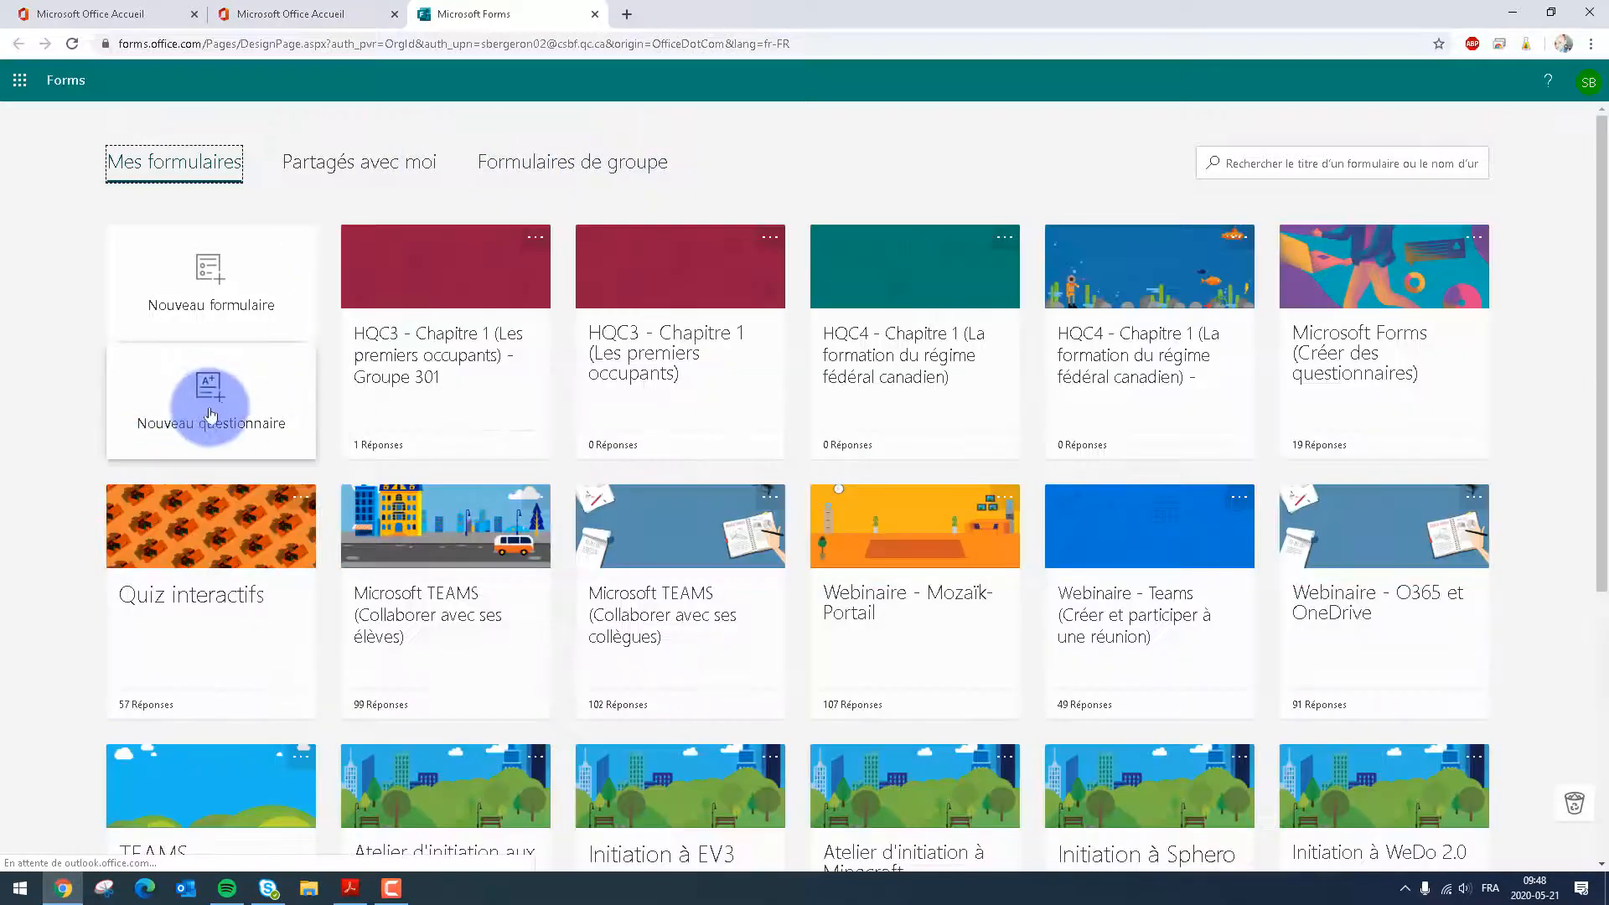
{"action": "left_click", "coordinate": [211, 414]}
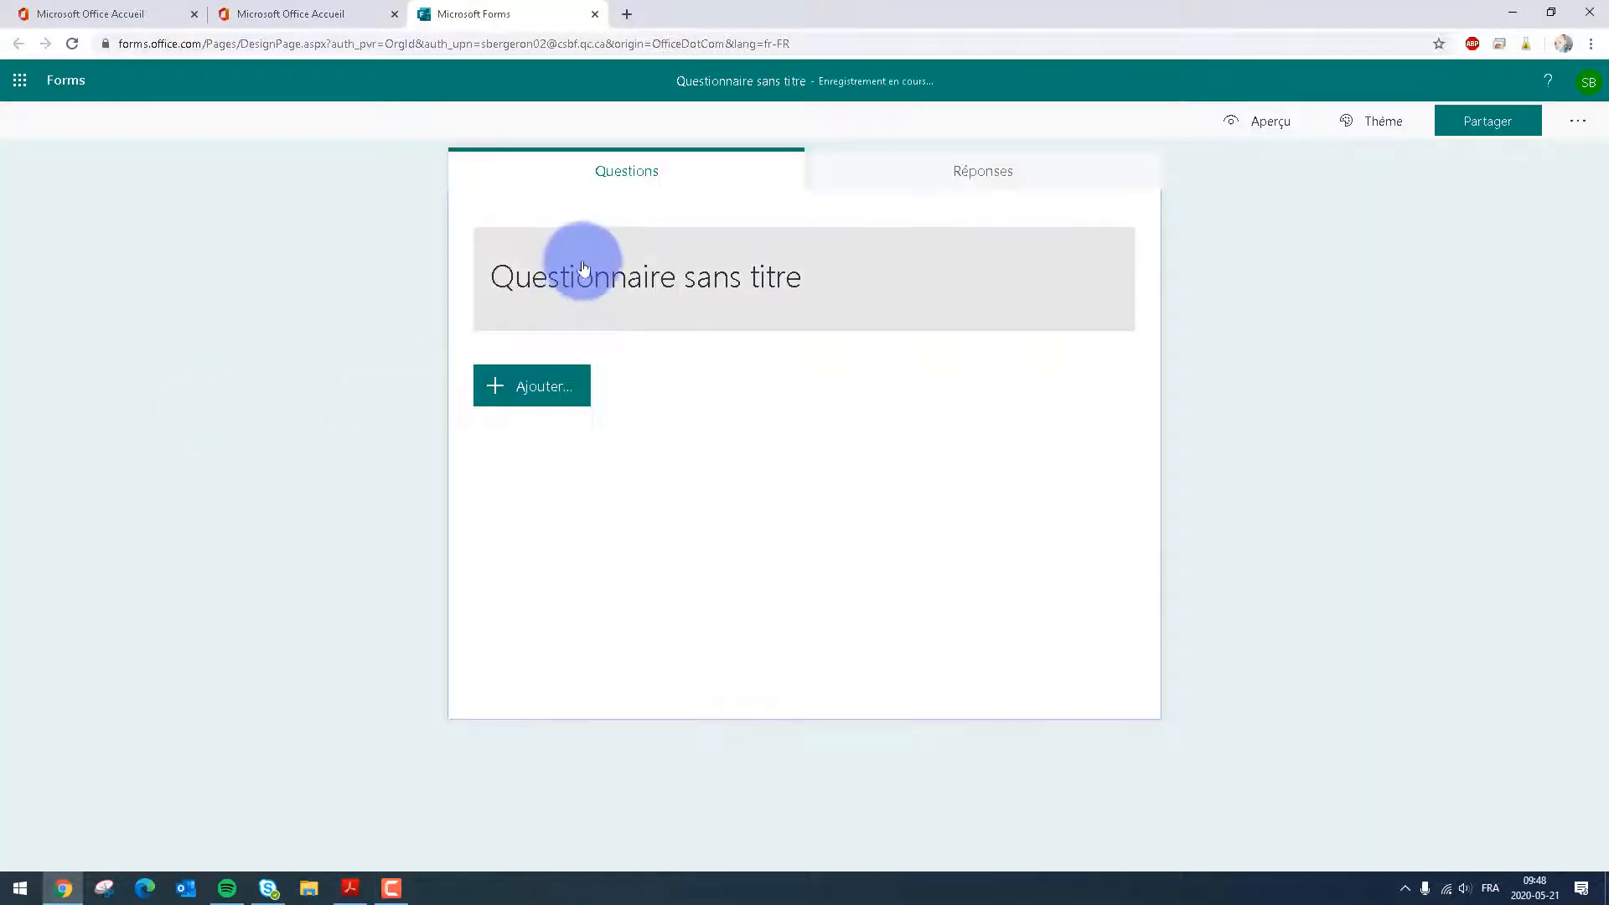
Title the untitled questionnaire "L'enfer blanc"
{"action": "left_click", "coordinate": [642, 278]}
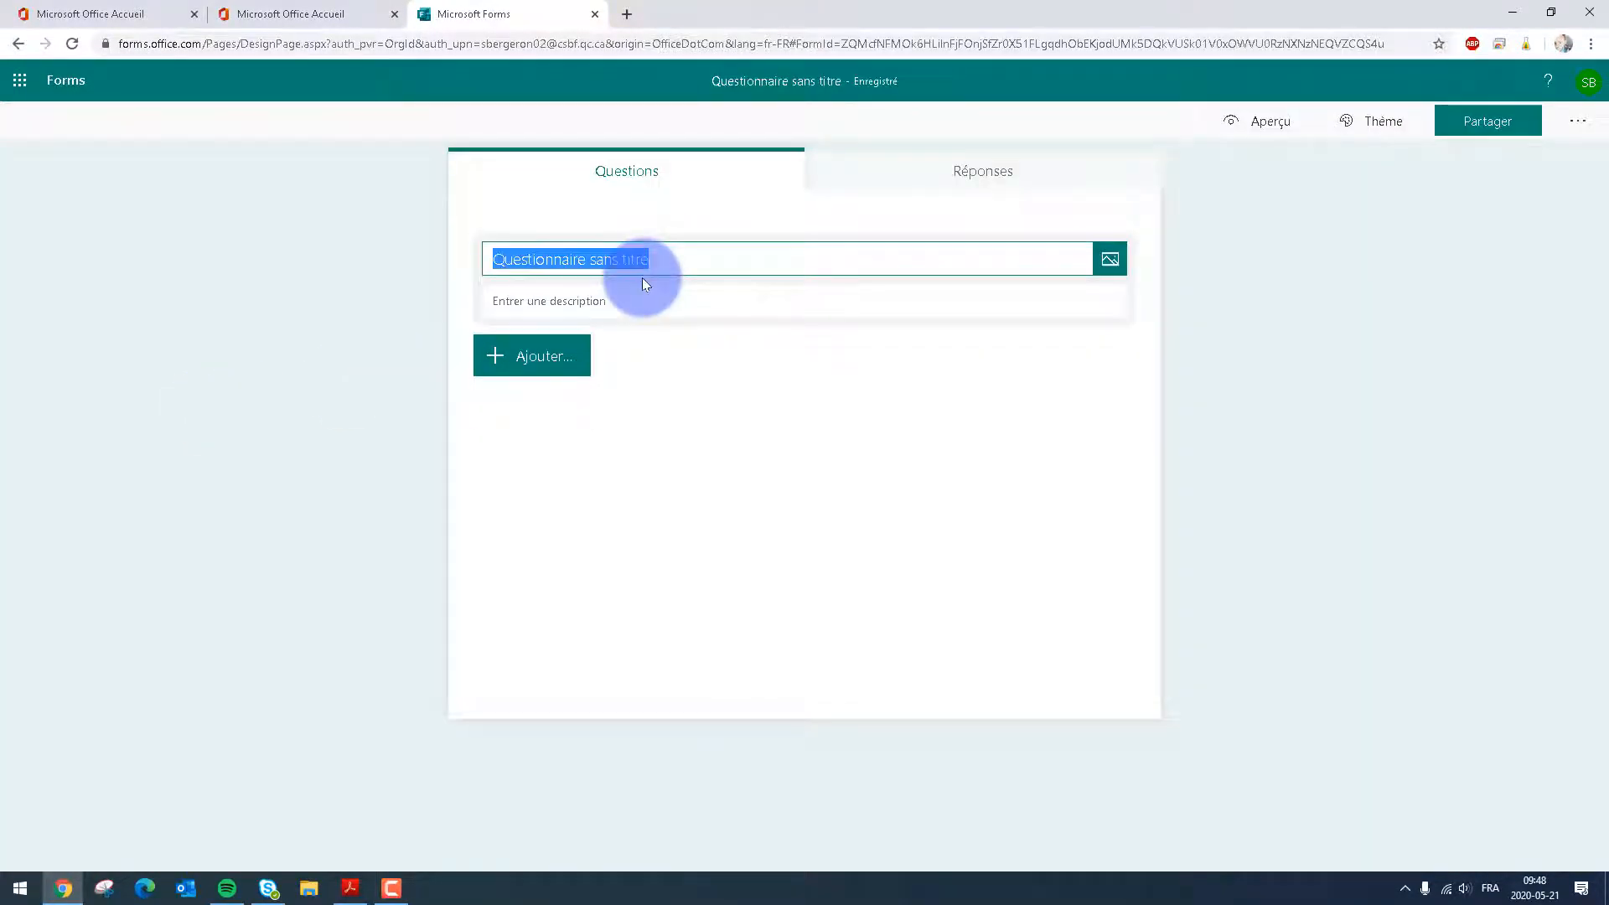
{"action": "type", "text": "L'enfer blanc"}
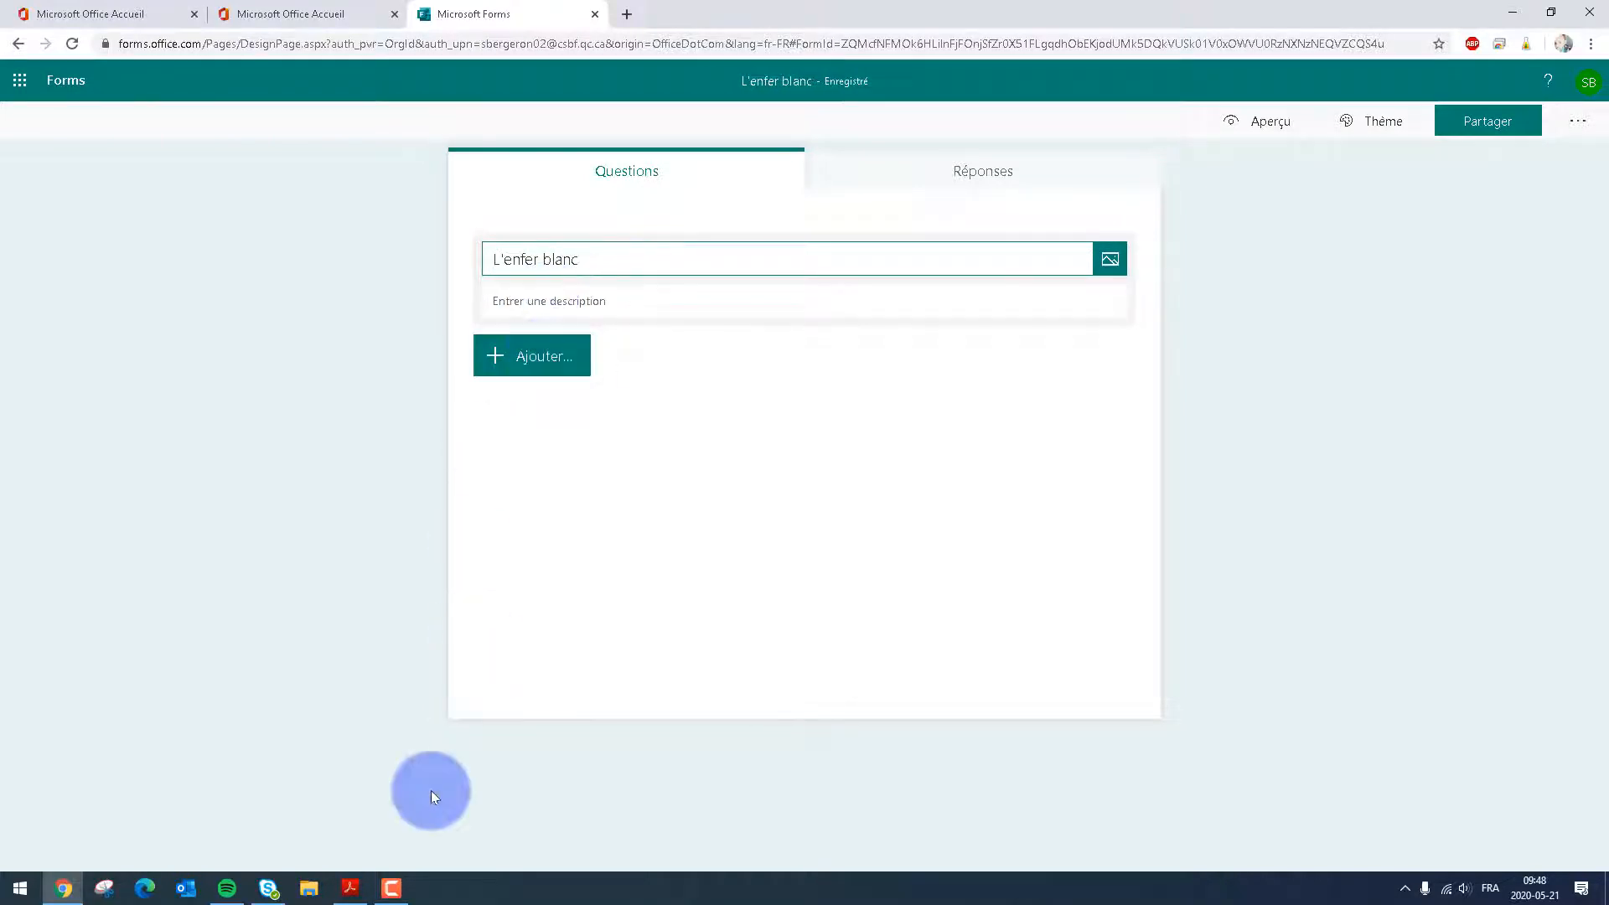
Switch to the PDF in Adobe Acrobat Reader and copy the text of question 1, "Bernard Voyer habite dans quelle province du Canada?"
{"action": "left_click", "coordinate": [350, 889]}
{"action": "mouse_move", "coordinate": [1550, 524]}
{"action": "left_mouse_down"}
{"action": "mouse_move", "coordinate": [1539, 168]}
{"action": "mouse_move", "coordinate": [1522, 527]}
{"action": "left_mouse_up"}
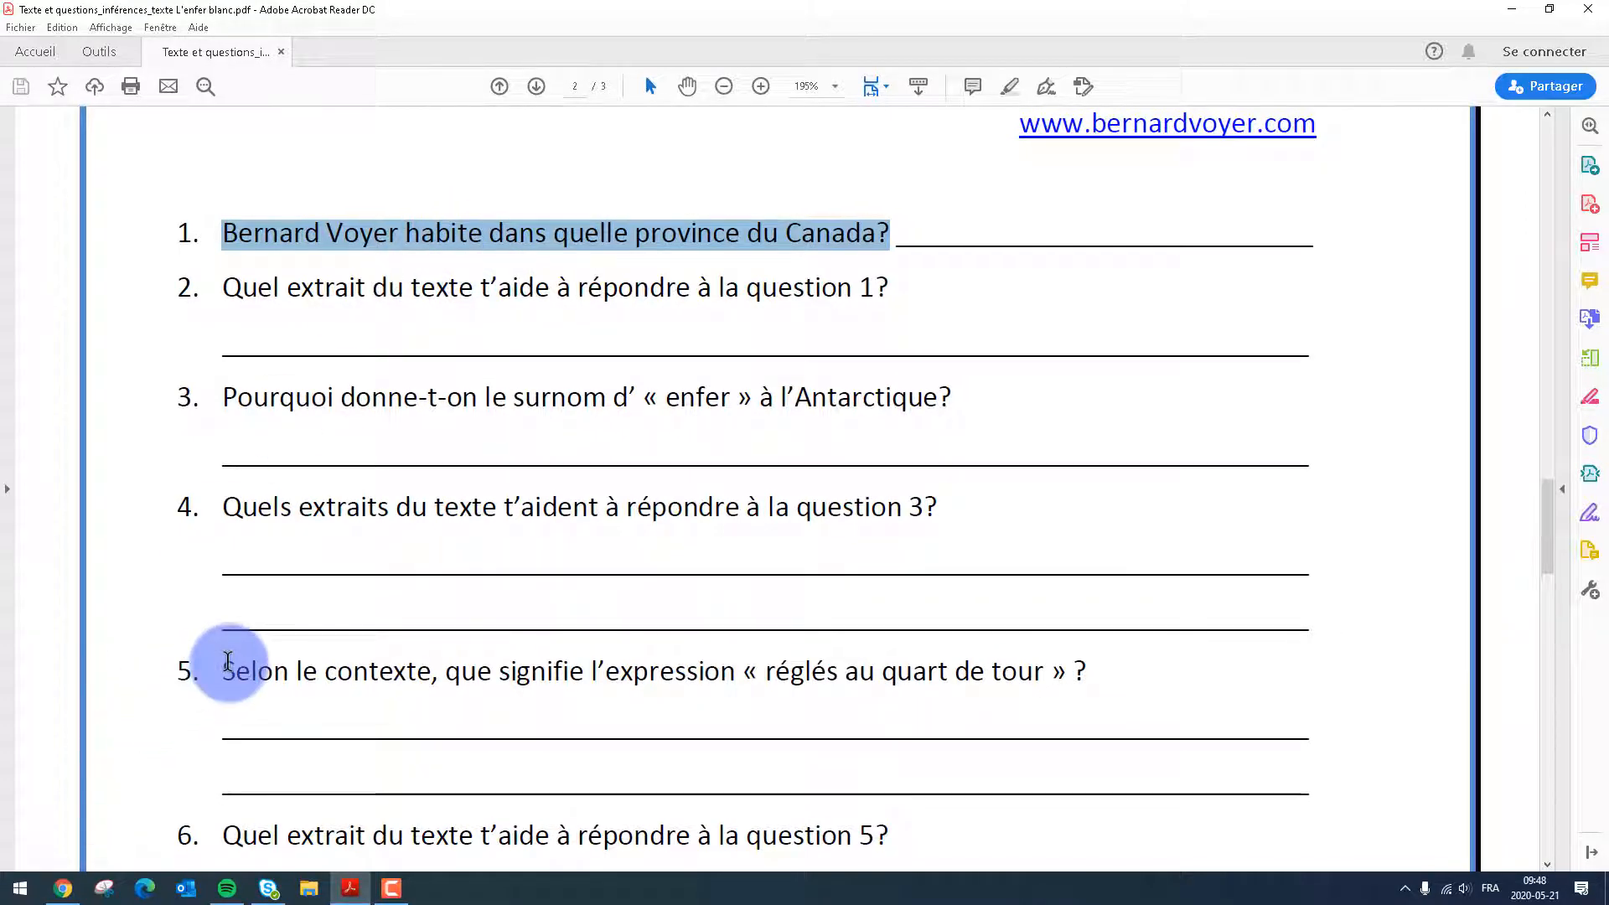
{"action": "right_click", "coordinate": [481, 229]}
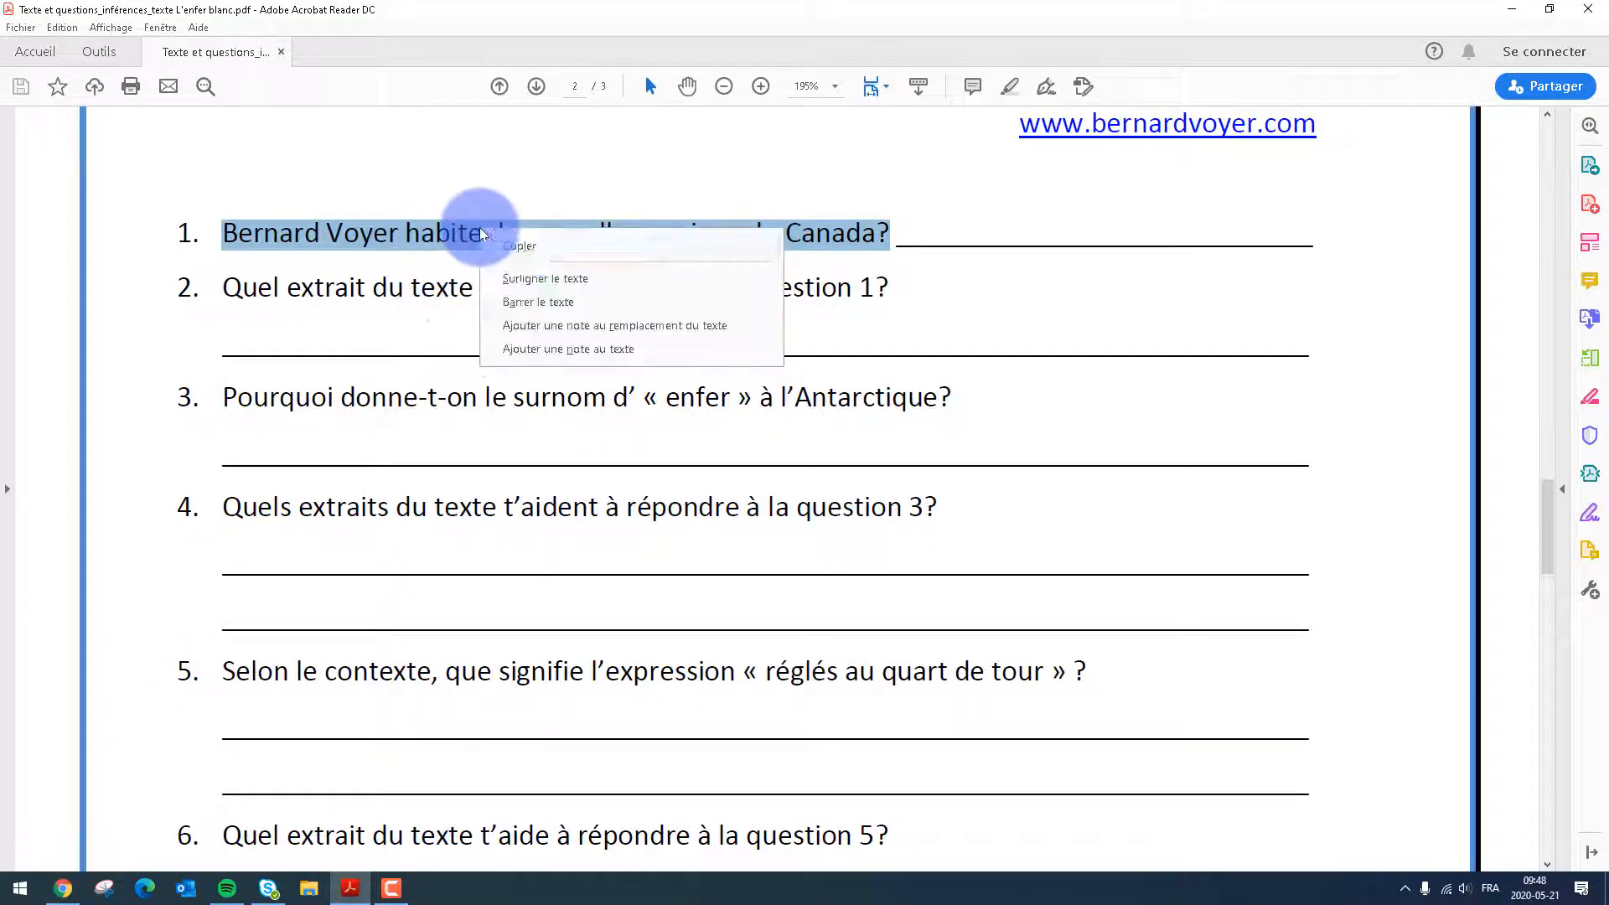
{"action": "left_click", "coordinate": [511, 246]}
Return to Forms in the browser and add a multiple-choice question with the copied text as its question
{"action": "left_click", "coordinate": [63, 888]}
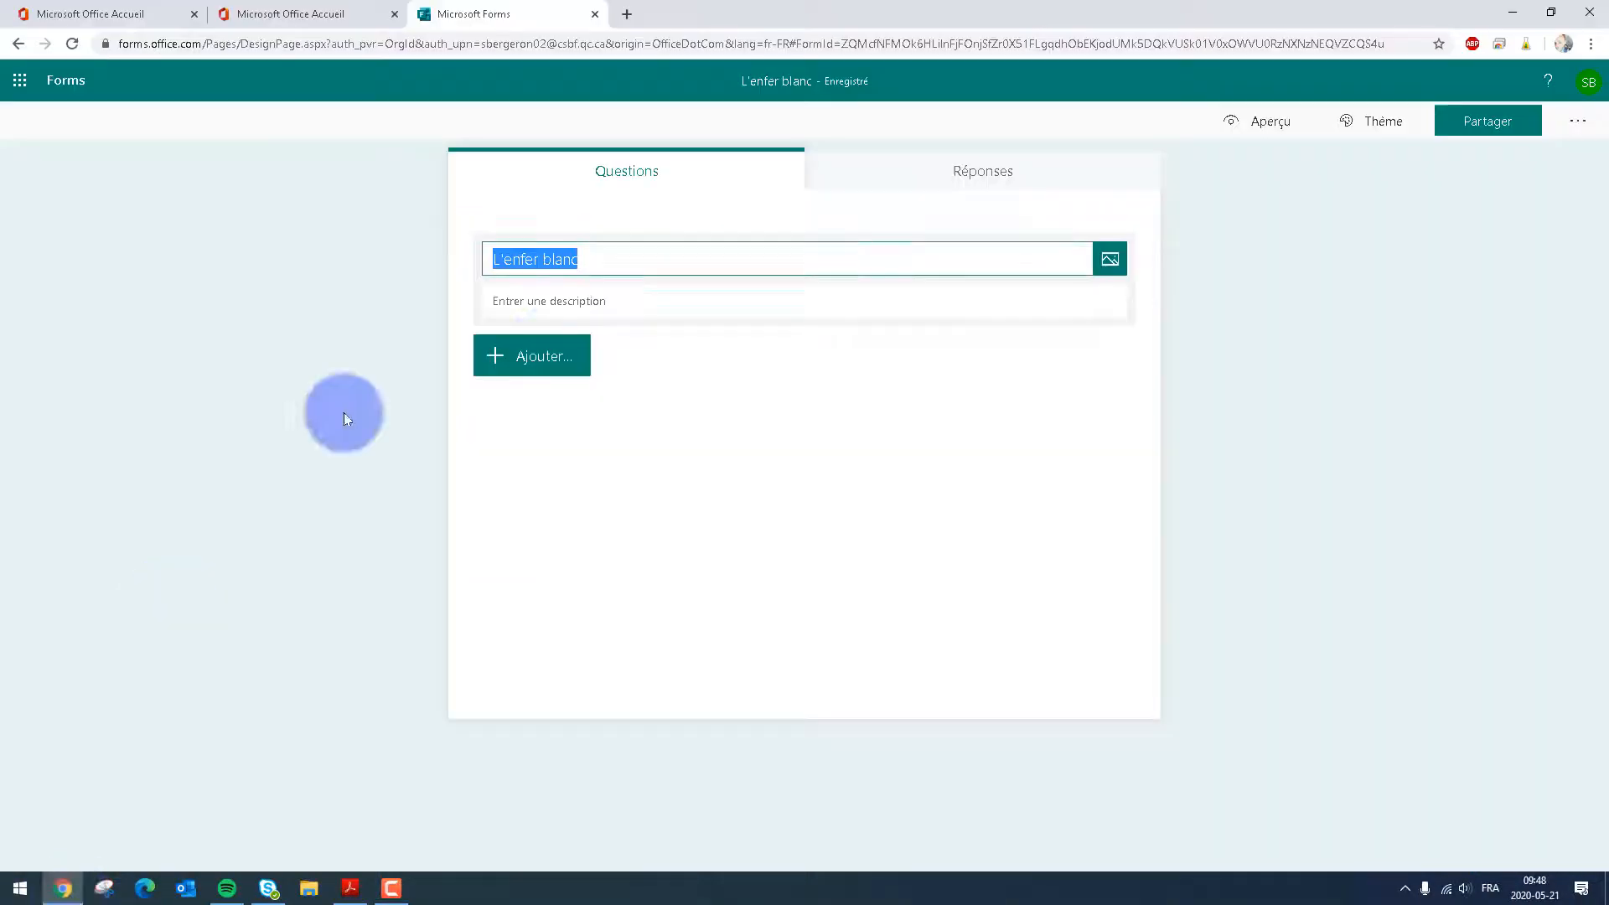
{"action": "left_click", "coordinate": [537, 356]}
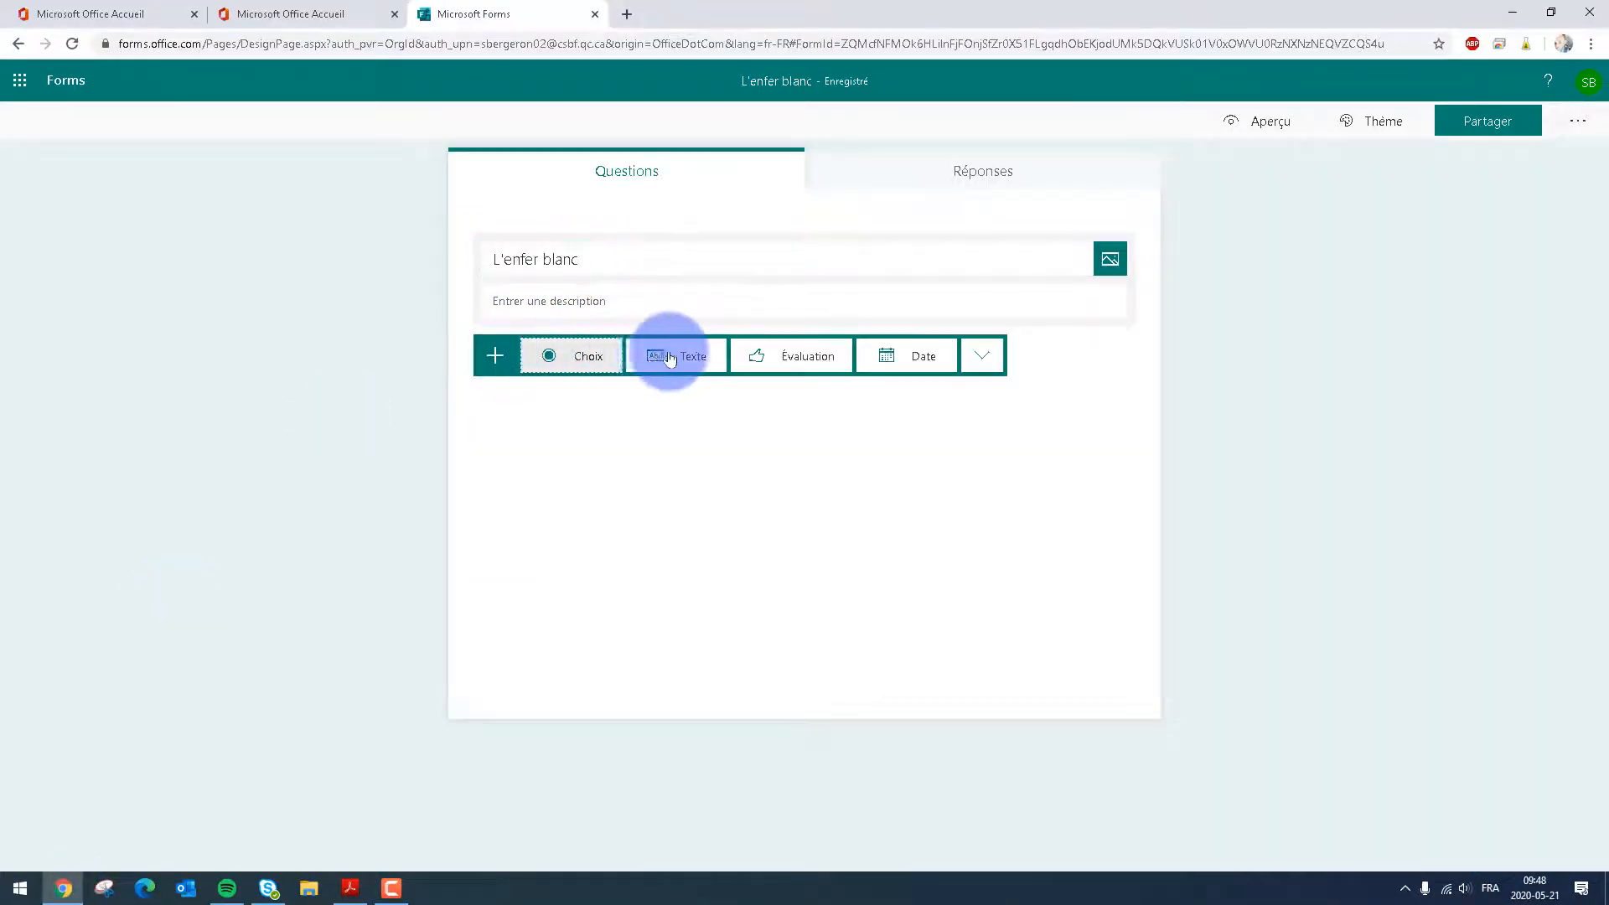
{"action": "left_click", "coordinate": [580, 358]}
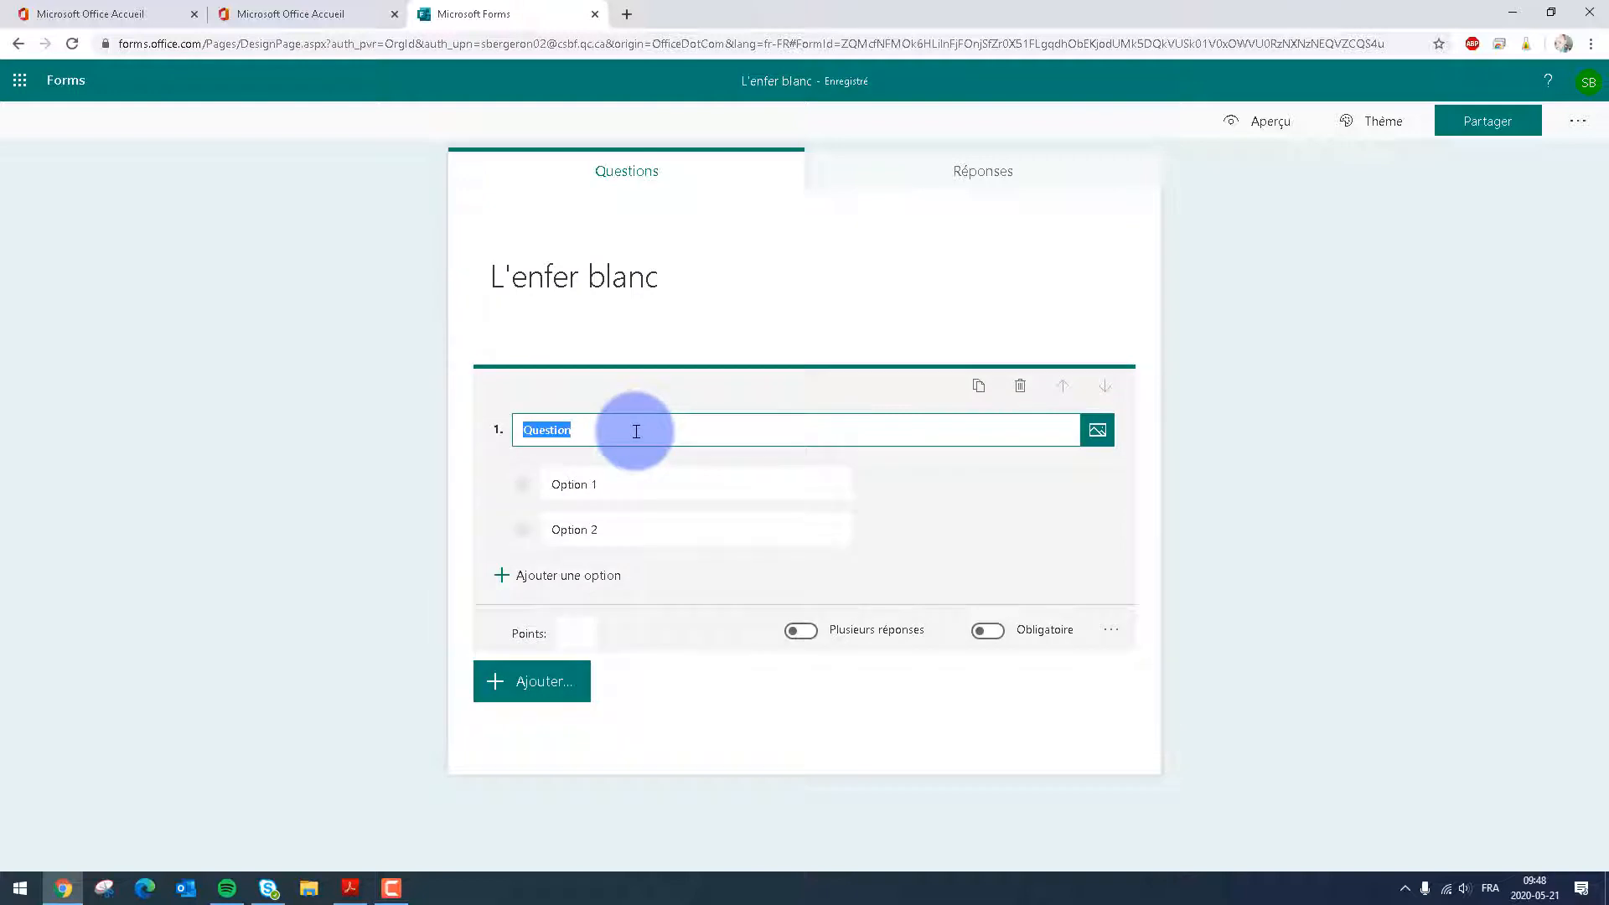
{"action": "type", "text": "Bernard Voyer habite dans quelle province du Canada?"}
Give question 1 four answer options: Québec, Ontario, Manitoba and Alberta
{"action": "left_click", "coordinate": [575, 486]}
{"action": "type", "text": "Qu"}
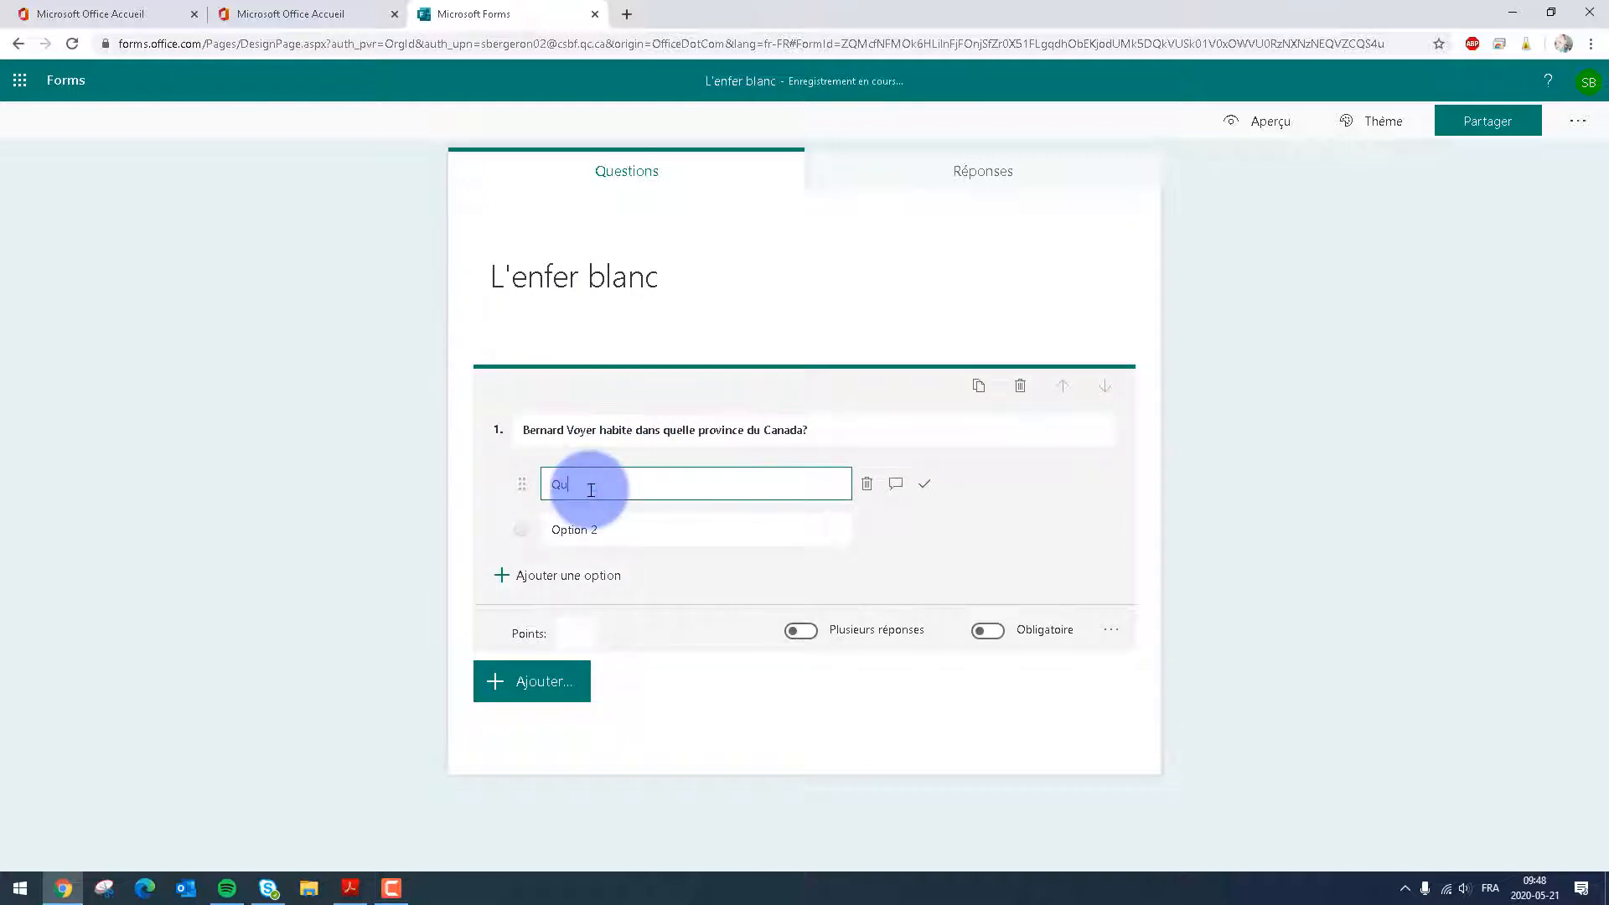
{"action": "type", "text": "ébec"}
{"action": "left_click", "coordinate": [600, 521]}
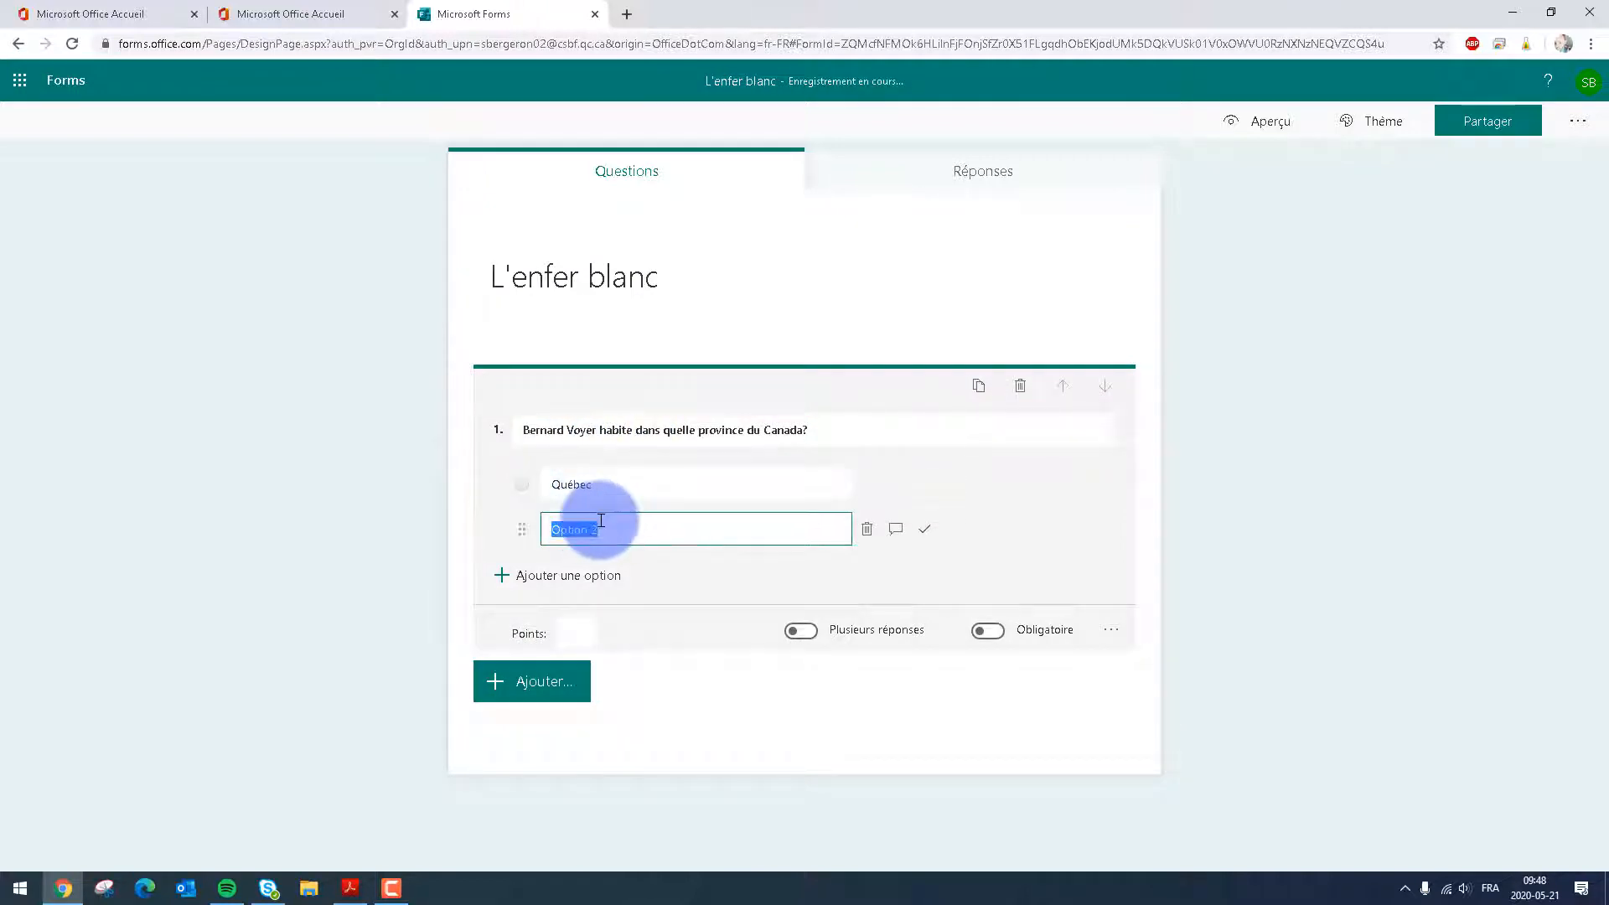
{"action": "type", "text": "O"}
{"action": "left_click", "coordinate": [620, 566]}
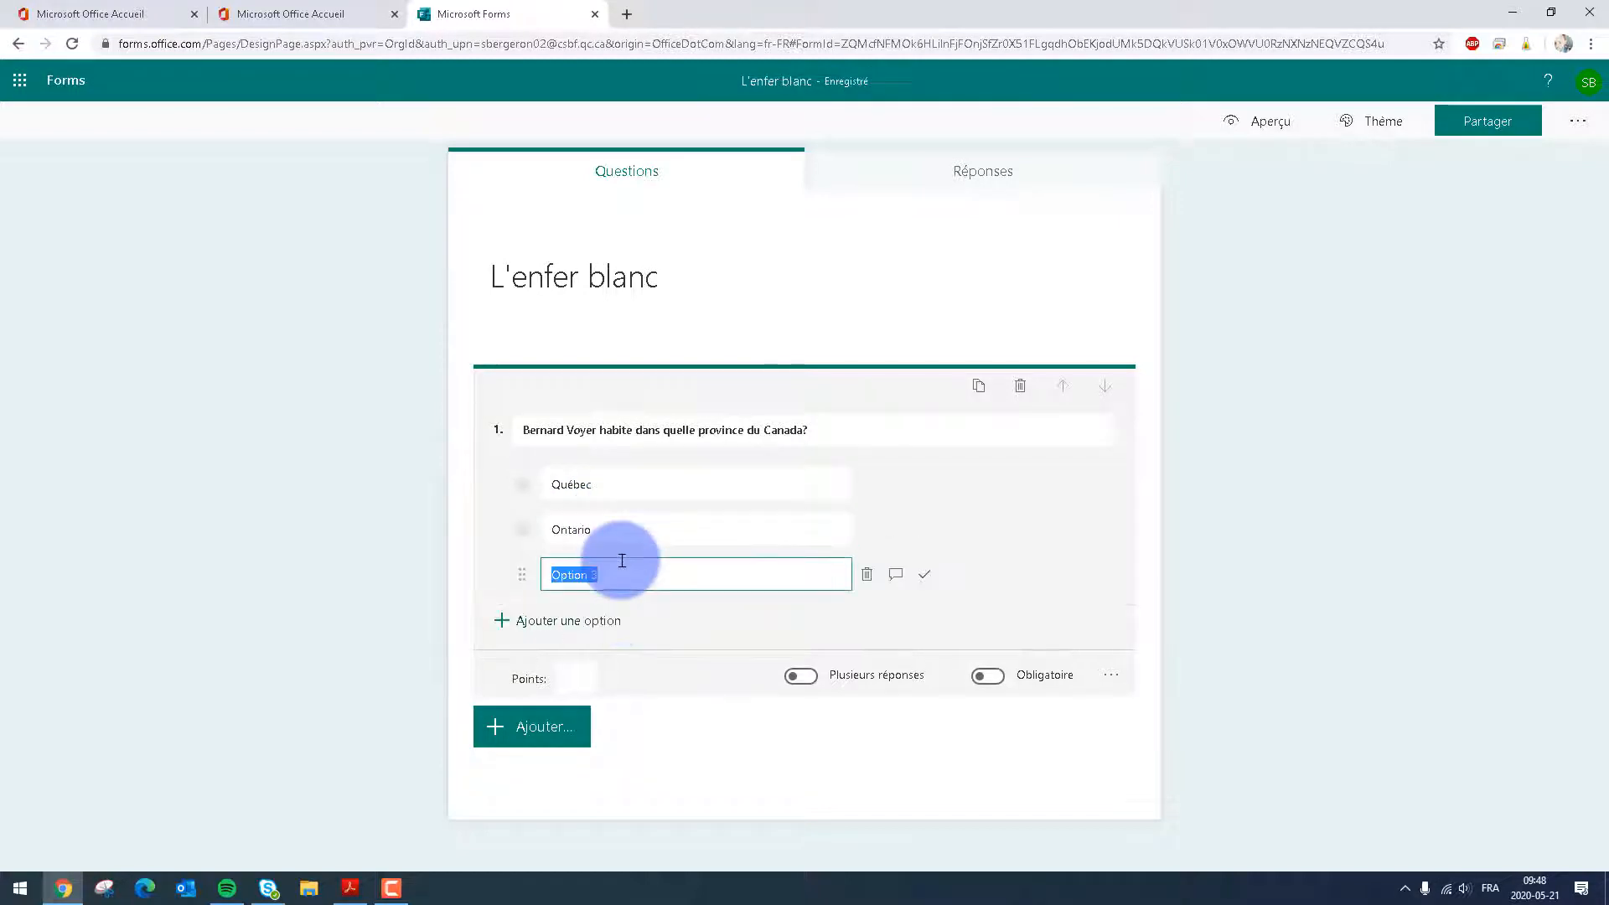
{"action": "type", "text": "Manitoba"}
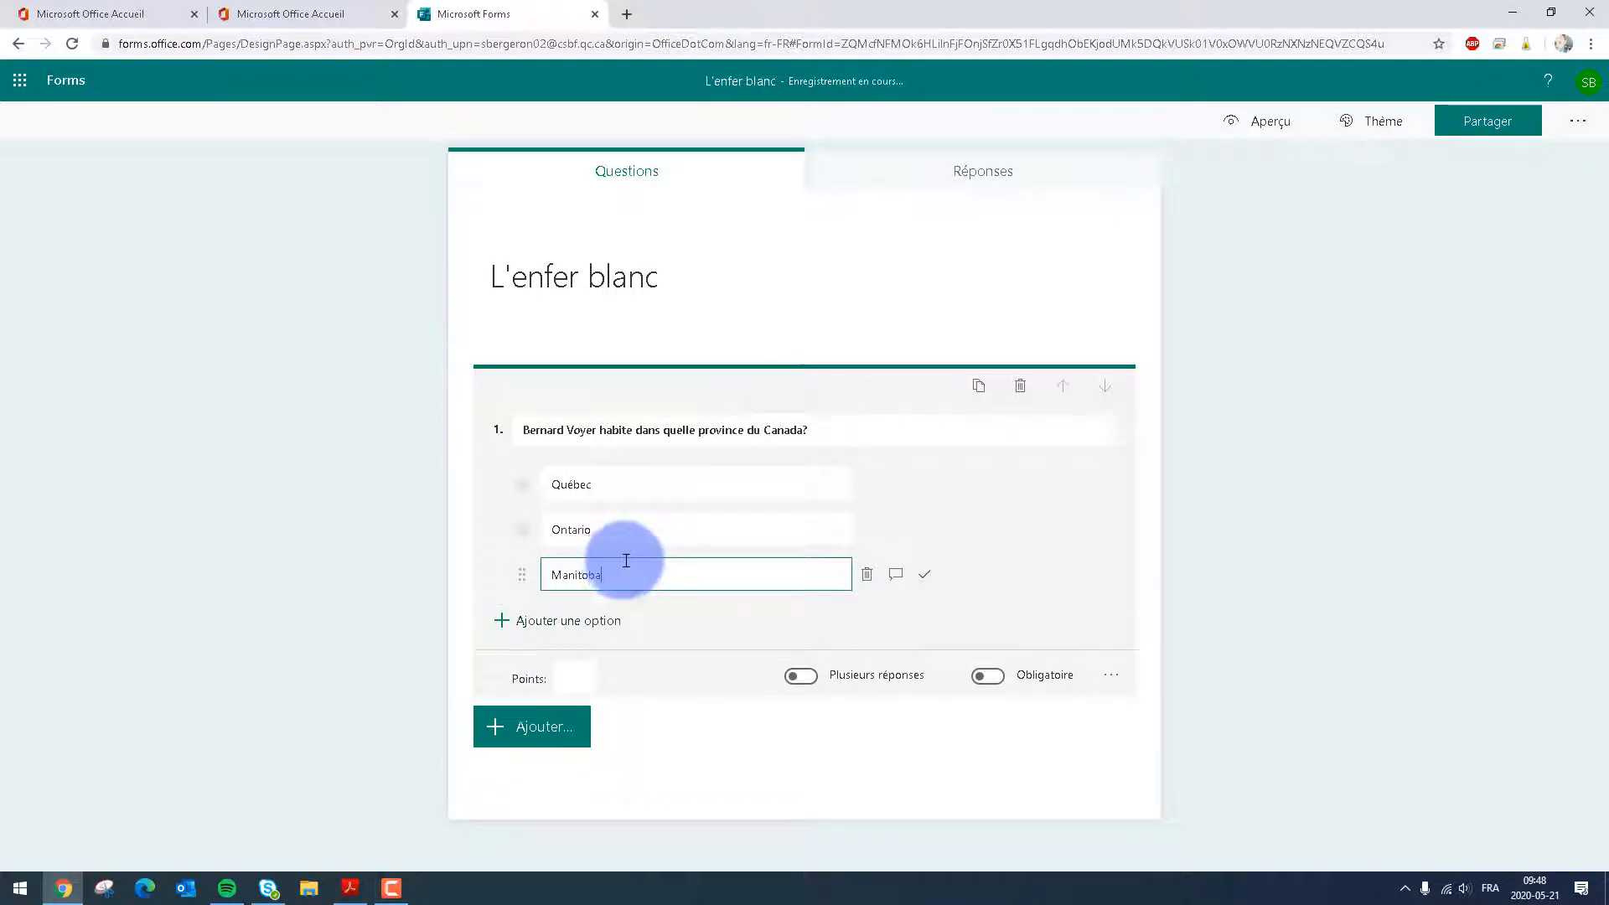
{"action": "left_click", "coordinate": [560, 620]}
{"action": "type", "text": "Al"}
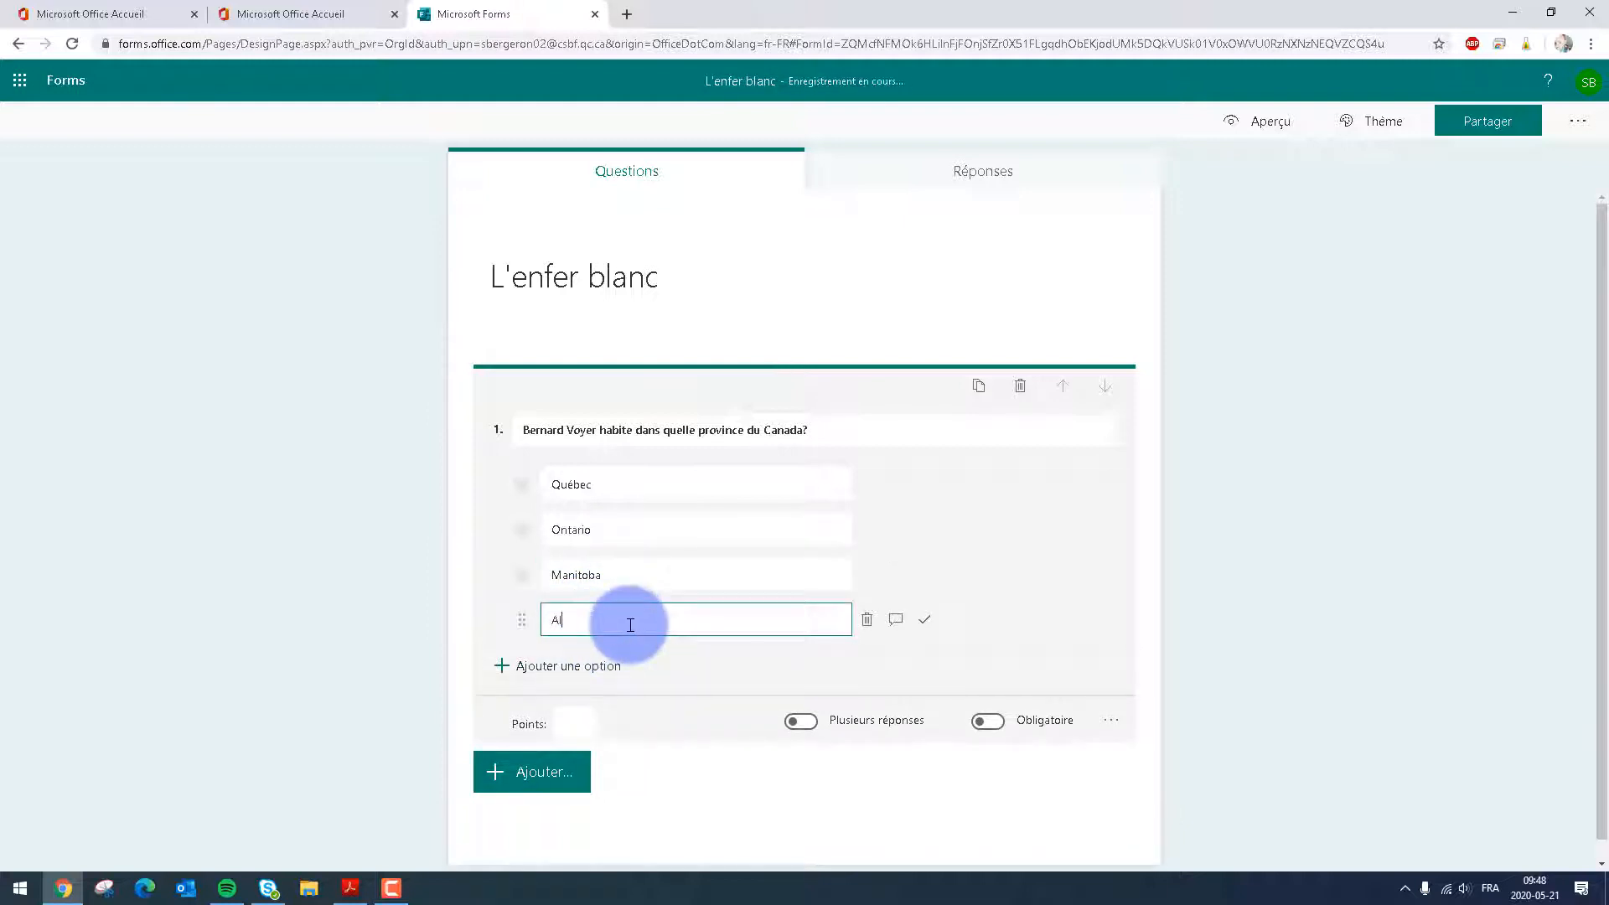
{"action": "type", "text": "berta"}
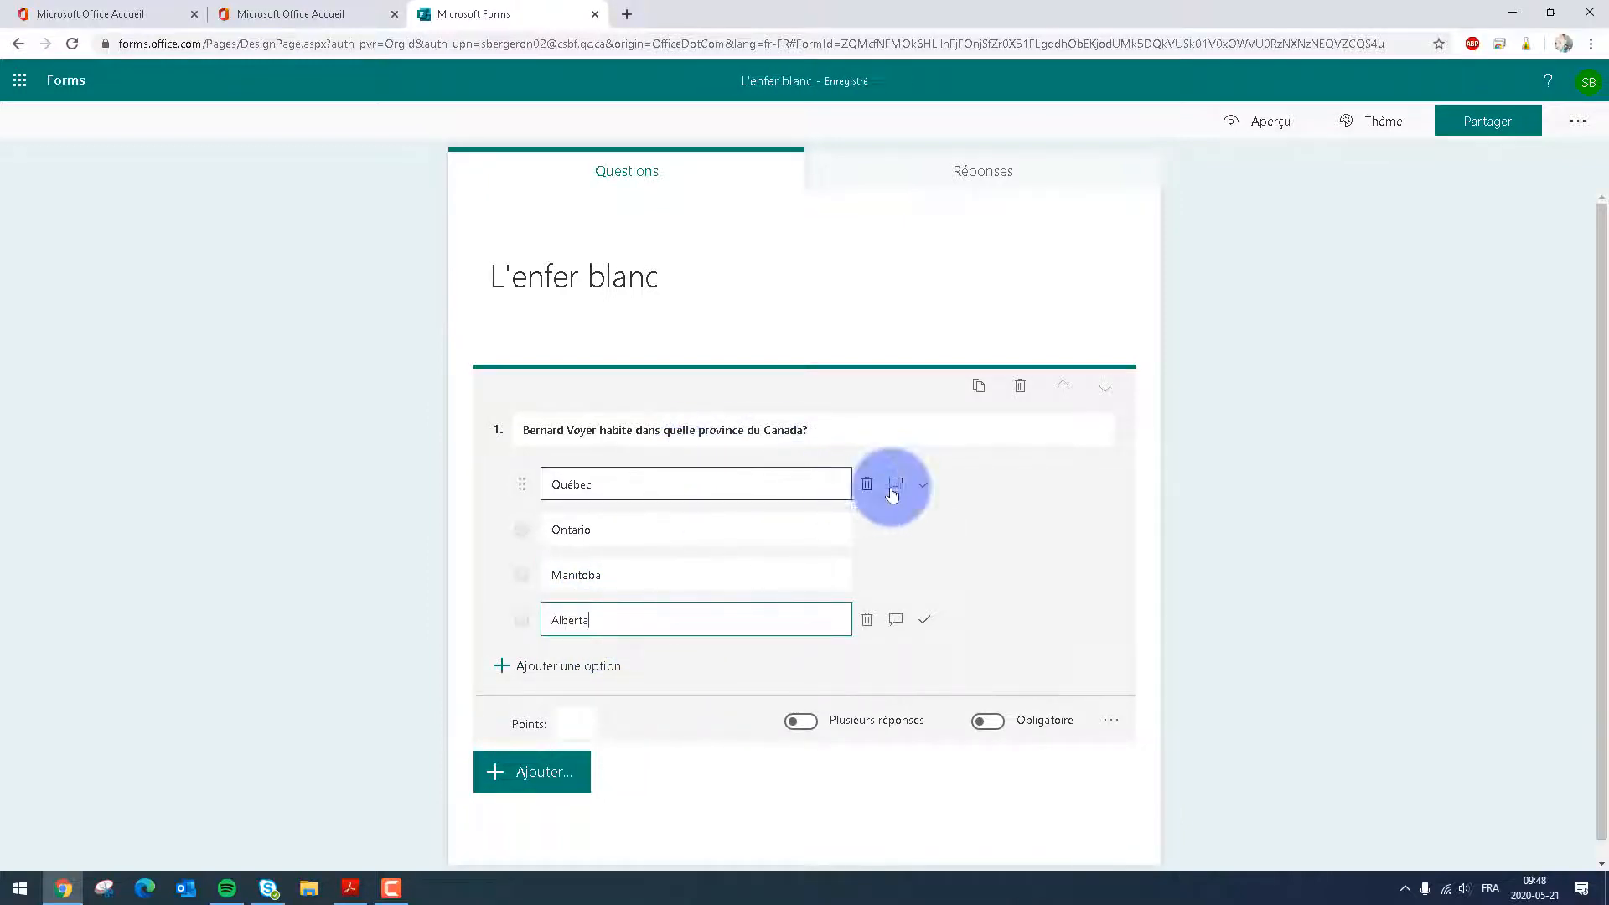
Mark Québec as the correct answer and make question 1 worth 1 point
{"action": "left_click", "coordinate": [926, 489]}
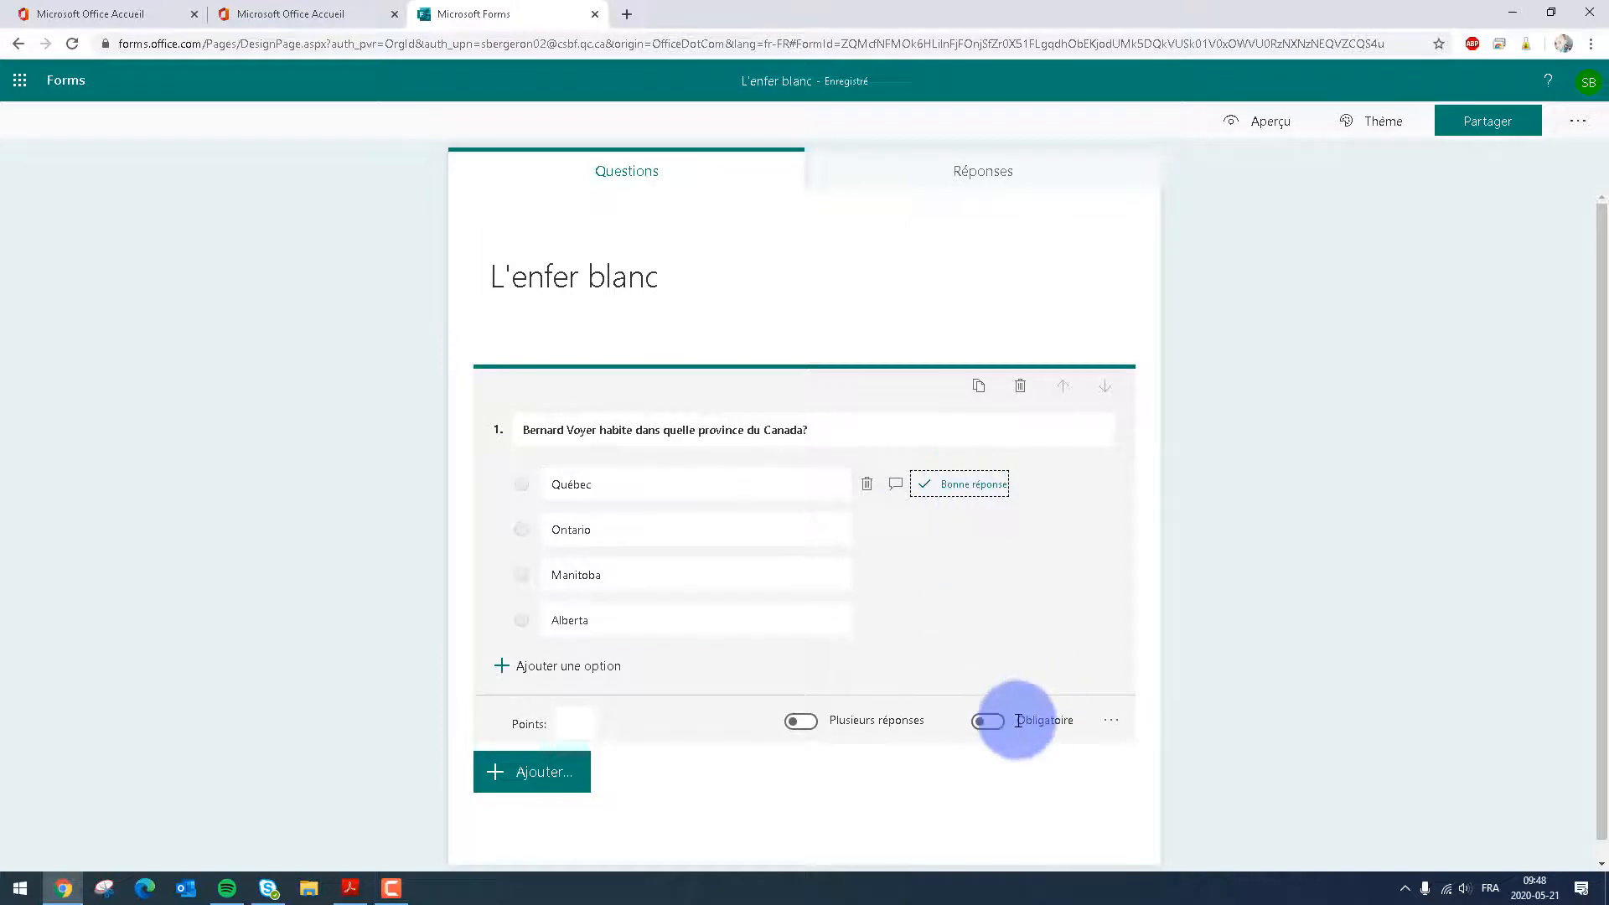
{"action": "left_click", "coordinate": [570, 722]}
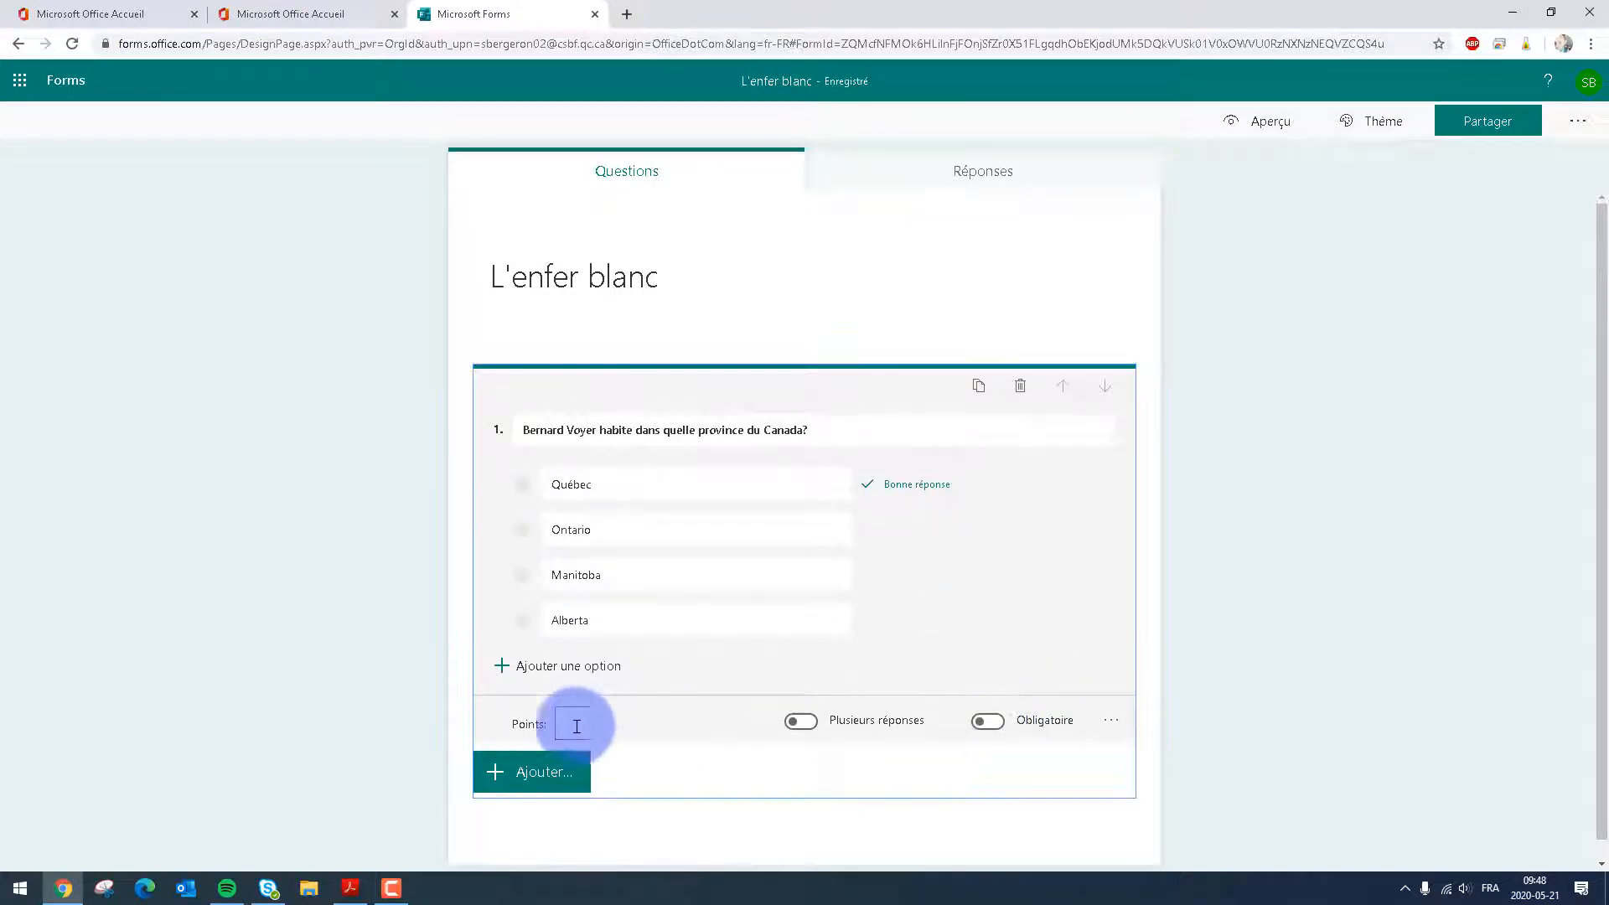
{"action": "type", "text": "1"}
Make question 1 mandatory and have its answer options shuffled
{"action": "left_click", "coordinate": [987, 722]}
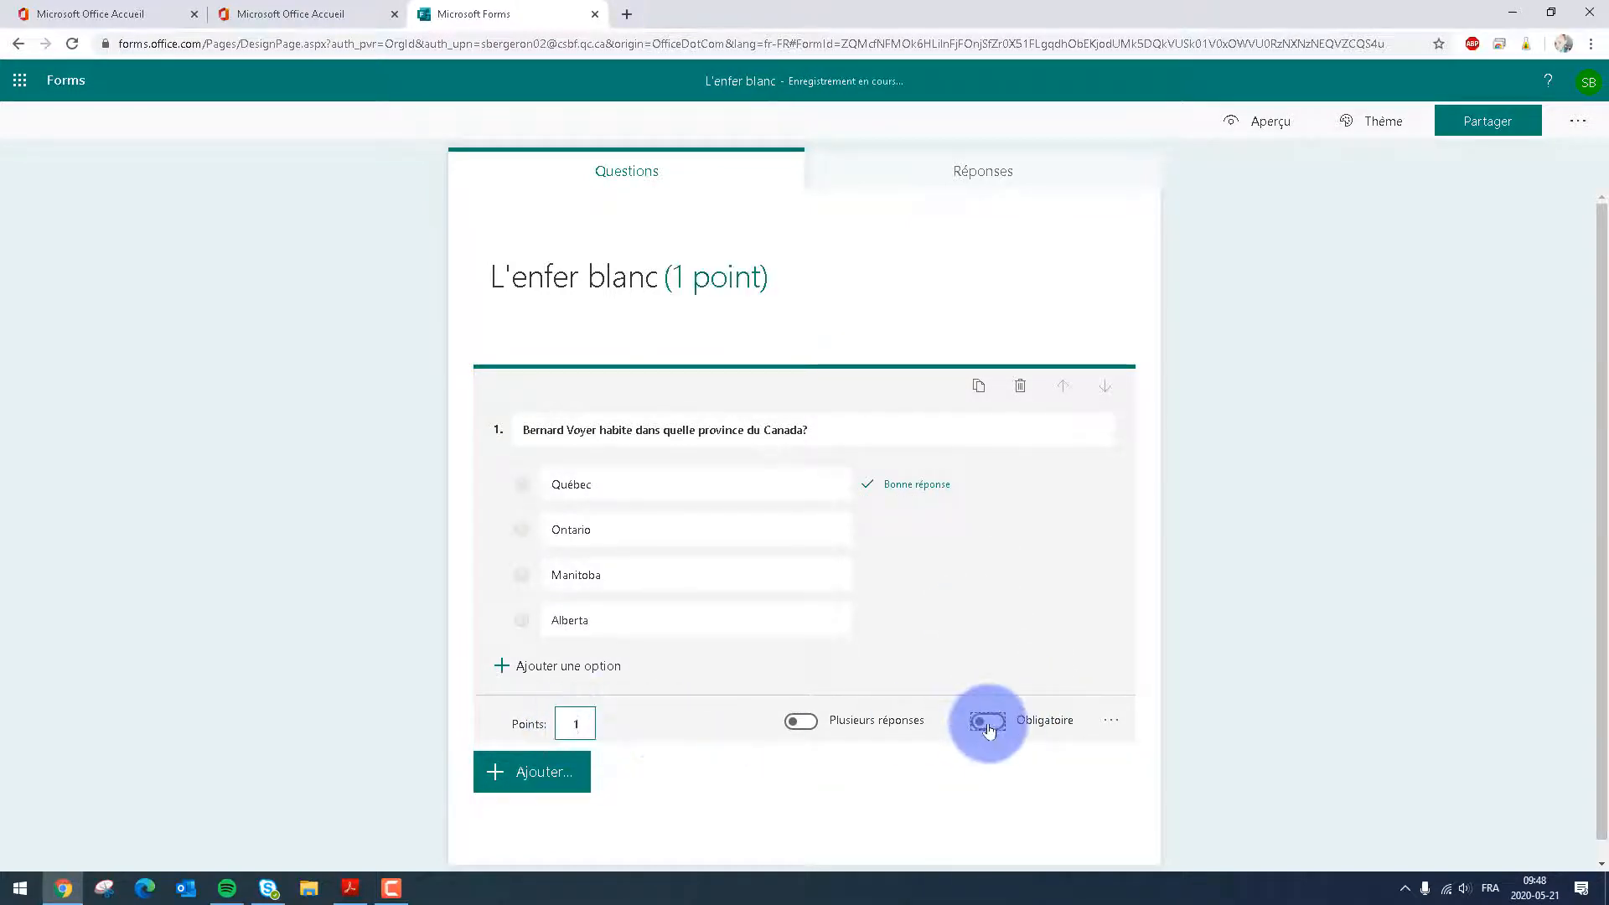
{"action": "left_click", "coordinate": [1127, 722]}
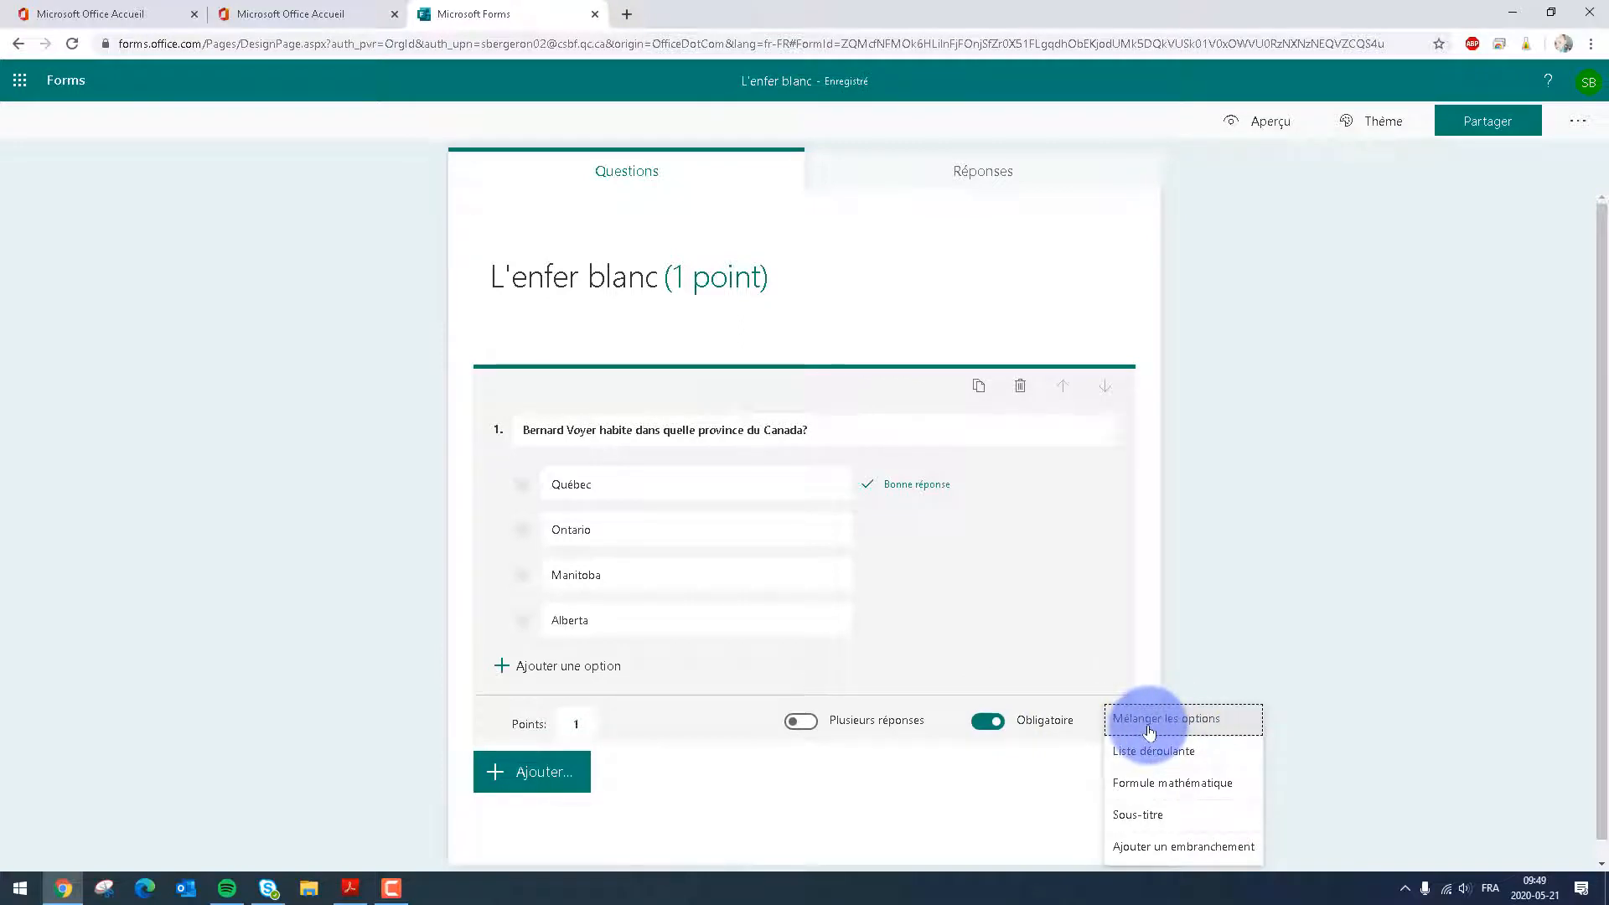
{"action": "left_click", "coordinate": [1149, 729]}
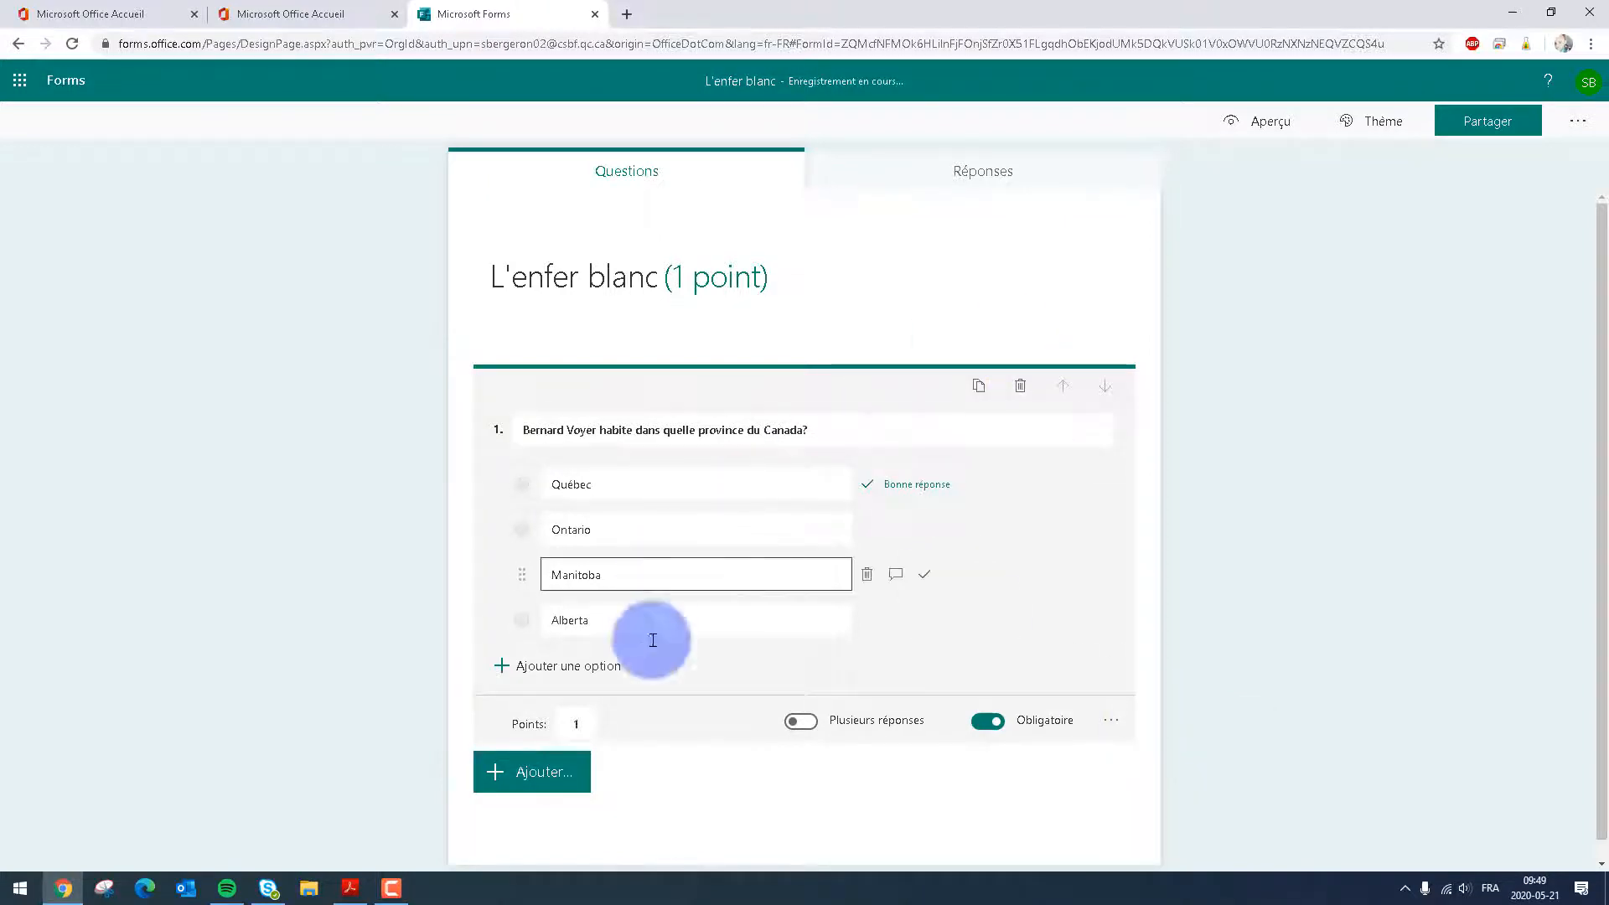
Add a text question with "Quel extrait du texte t'aide à répondre à la question 1?" copied from the PDF
{"action": "left_click", "coordinate": [529, 769]}
{"action": "left_click", "coordinate": [350, 887]}
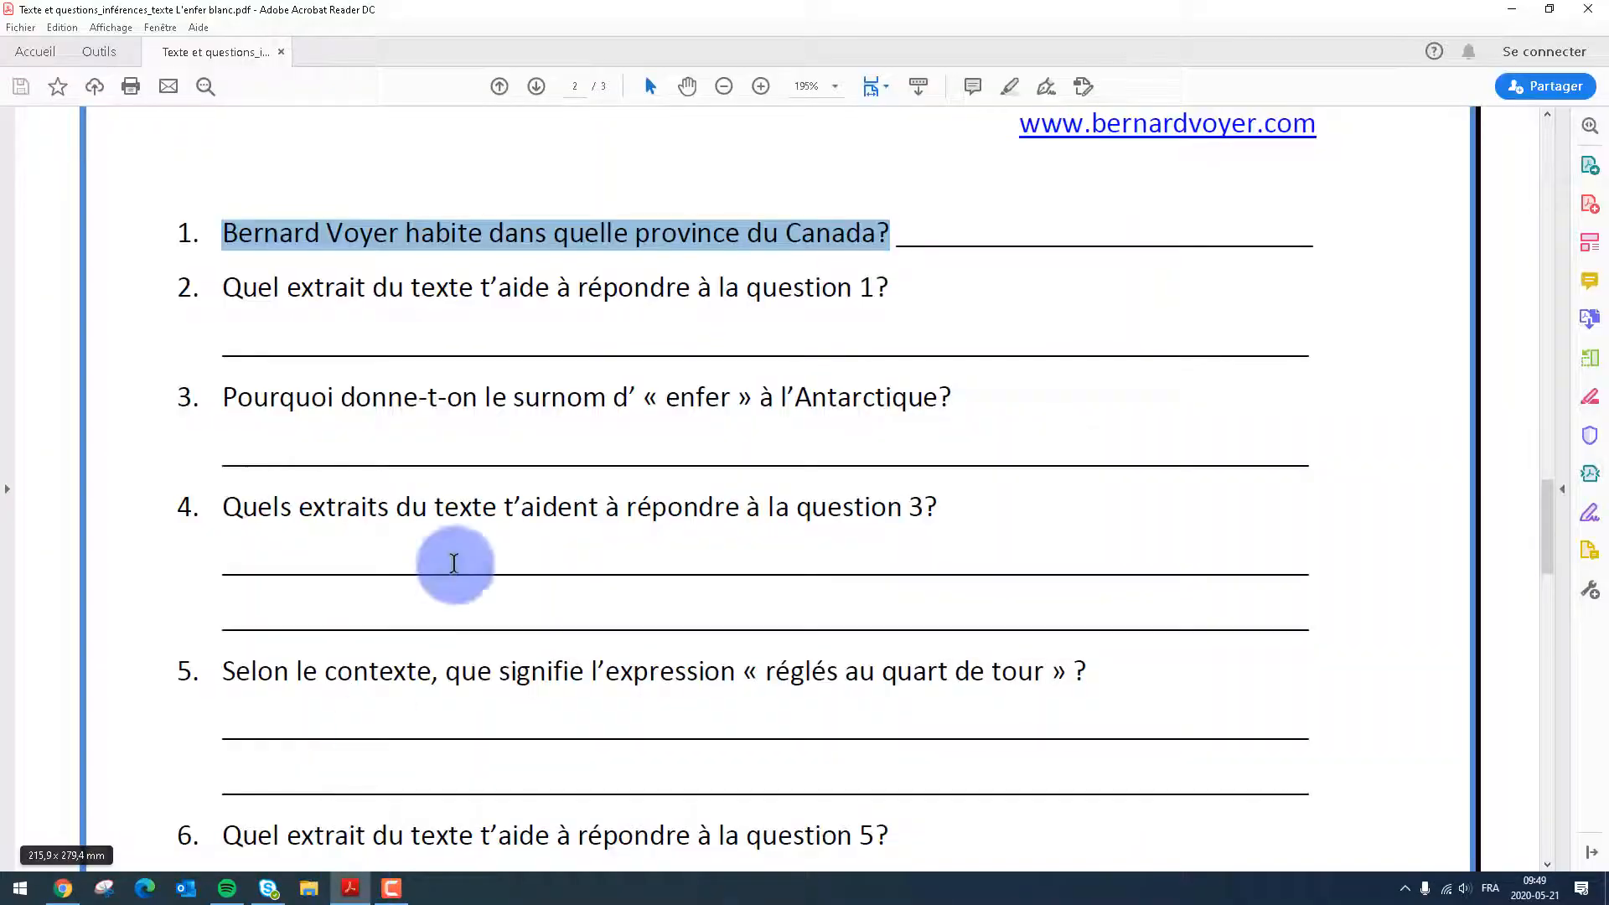
{"action": "left_click_drag", "start_coordinate": [224, 290], "coordinate": [886, 293]}
{"action": "key", "text": "ctrl+c"}
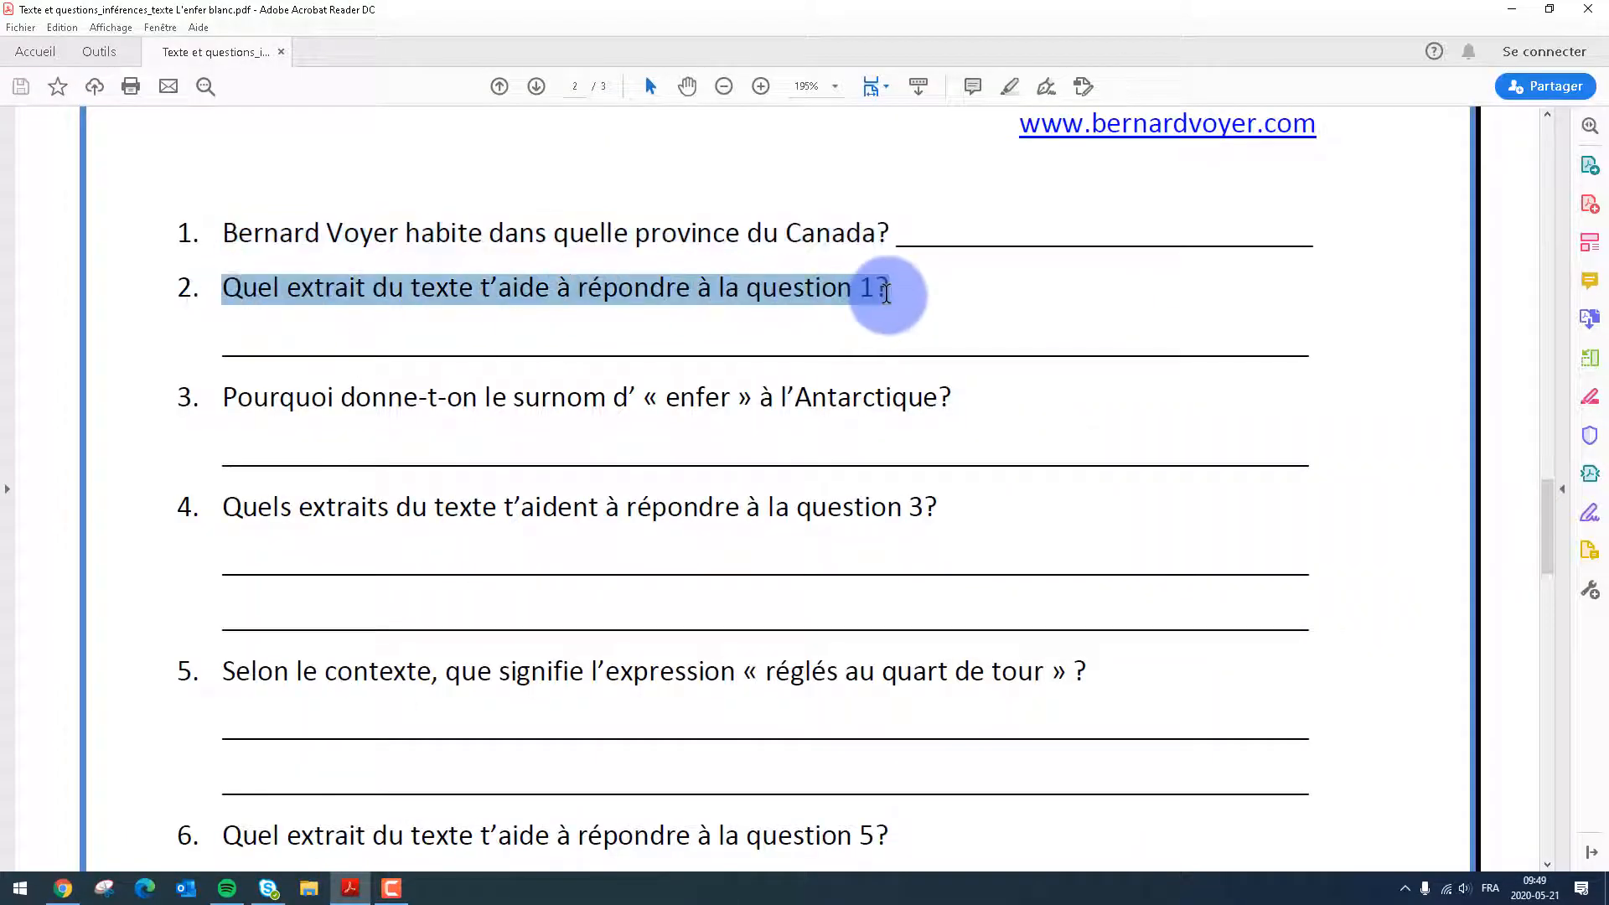
{"action": "left_click", "coordinate": [63, 889]}
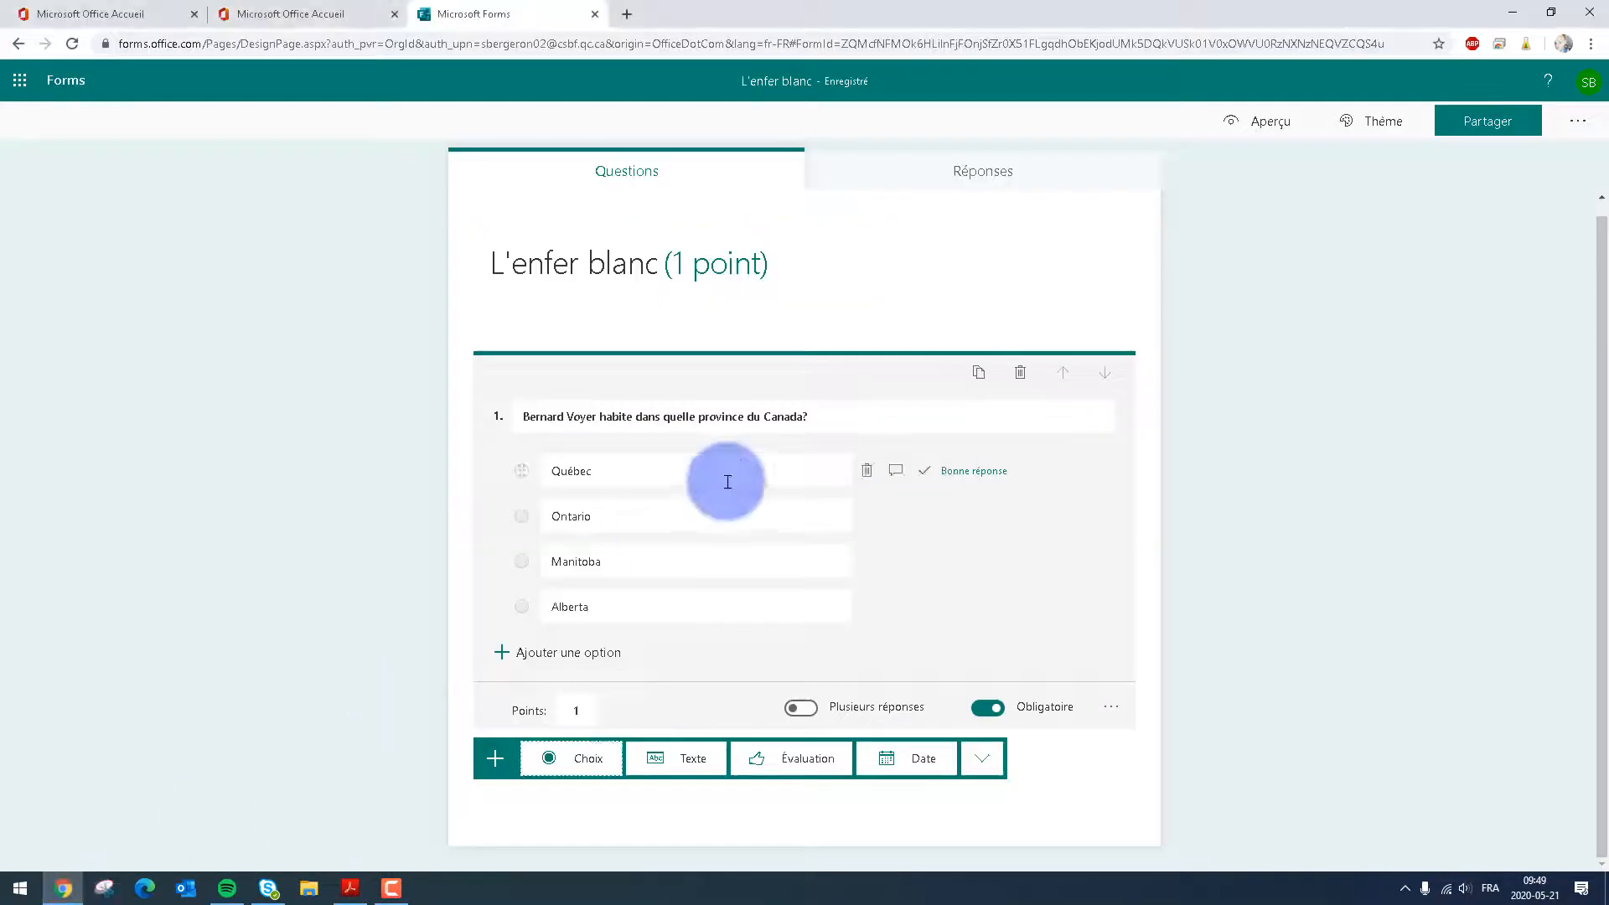
{"action": "left_click", "coordinate": [684, 761]}
{"action": "key", "text": "ctrl+v"}
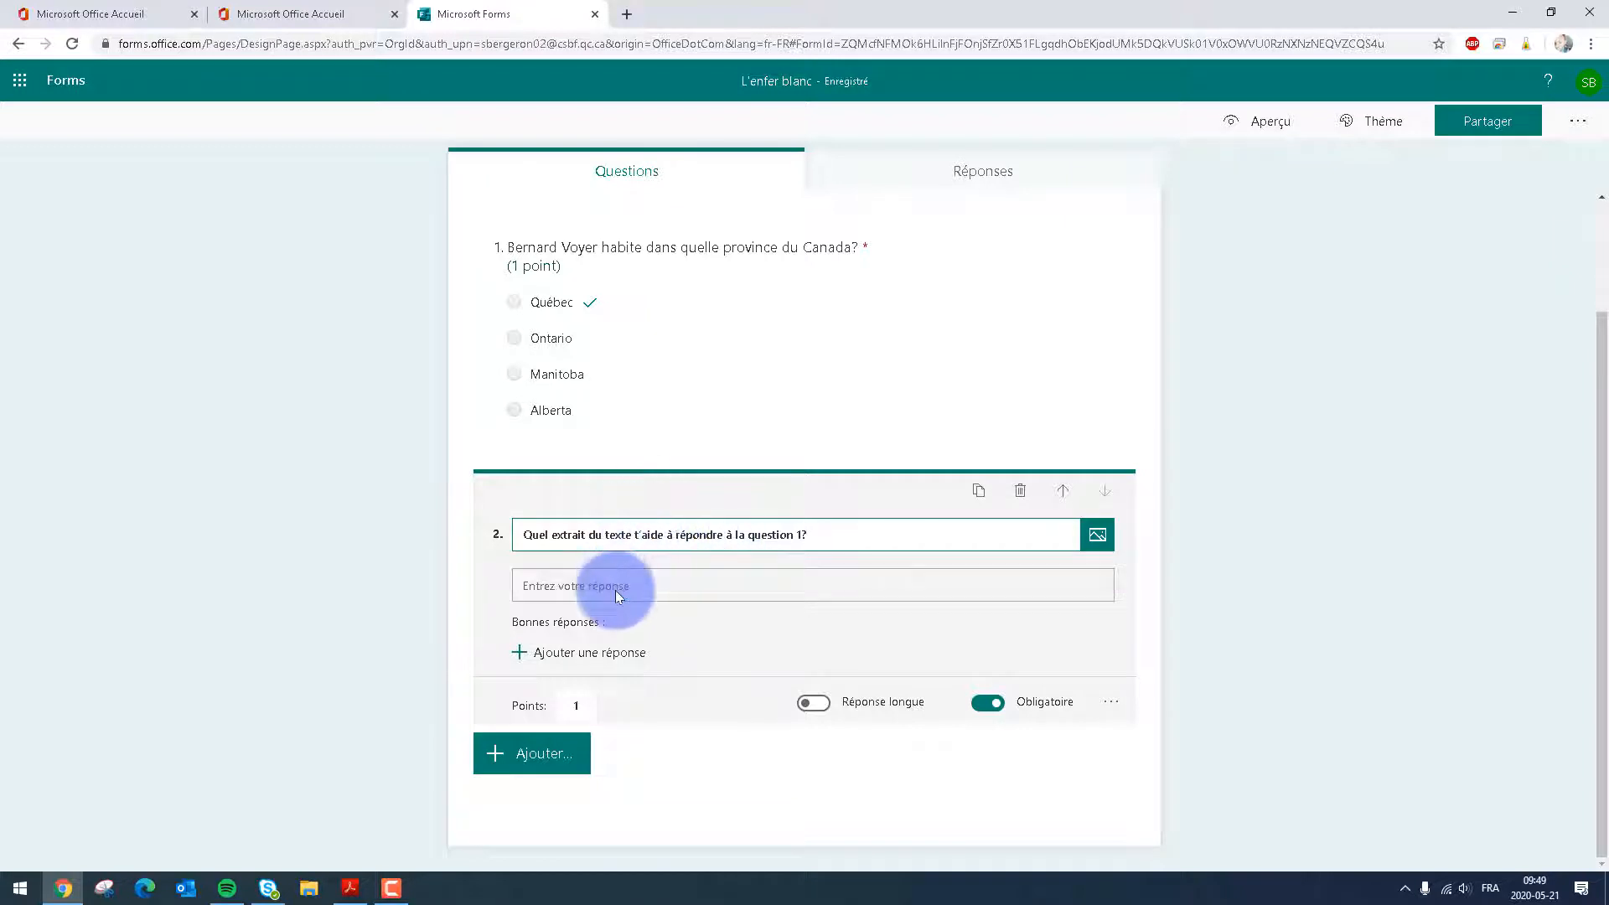
Make question 2 worth 2 points and allow a long answer
{"action": "left_click", "coordinate": [586, 708]}
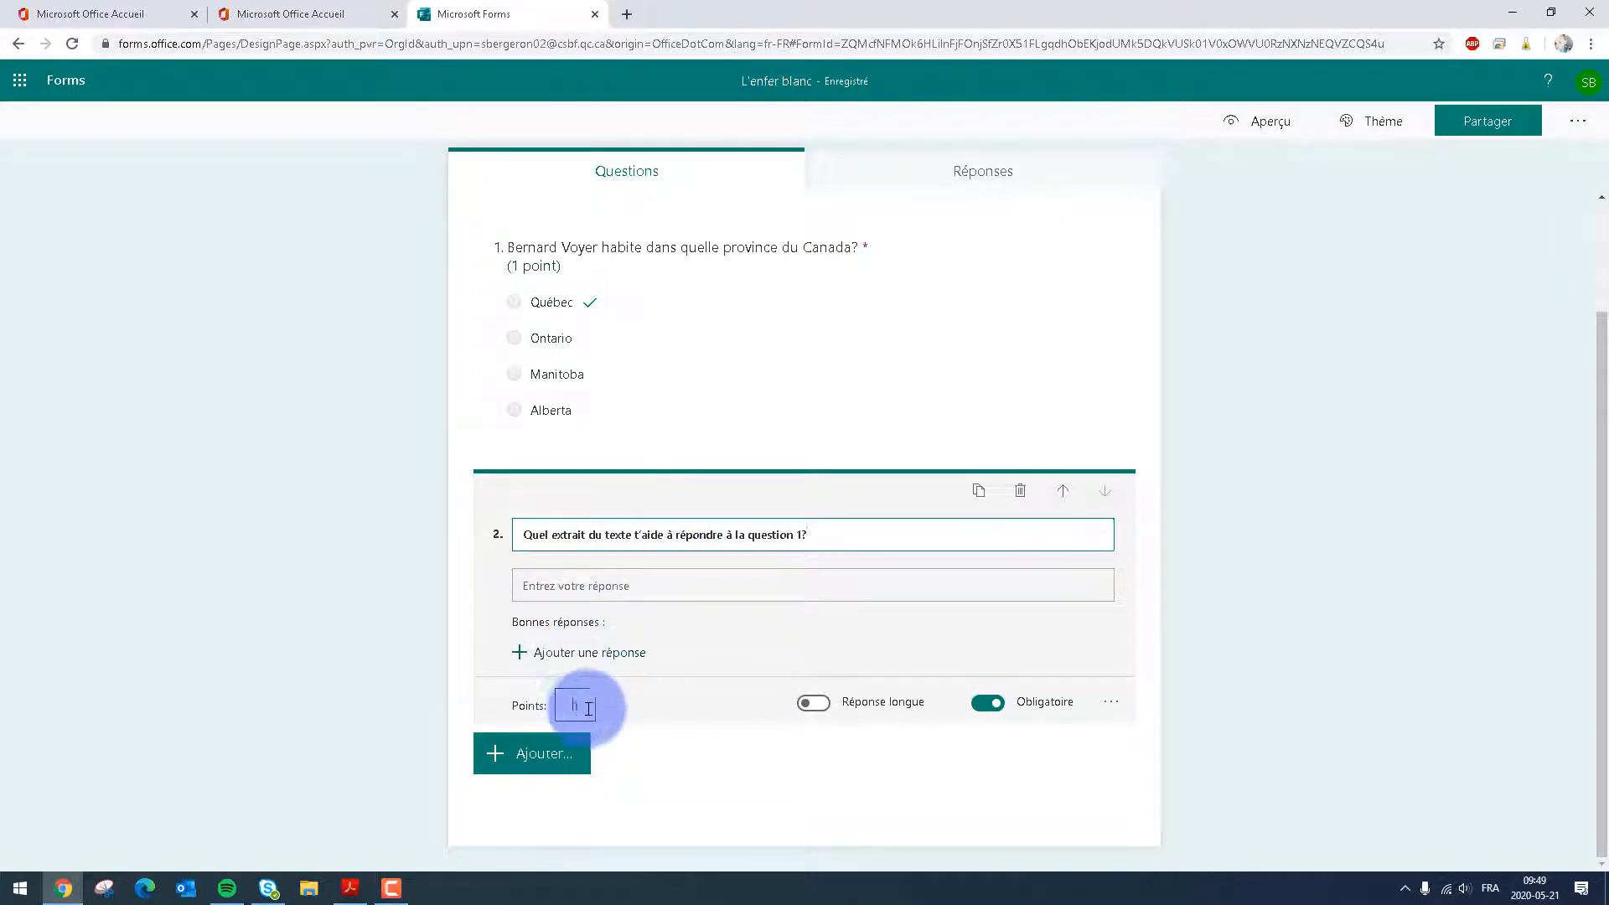
{"action": "left_click", "coordinate": [589, 708]}
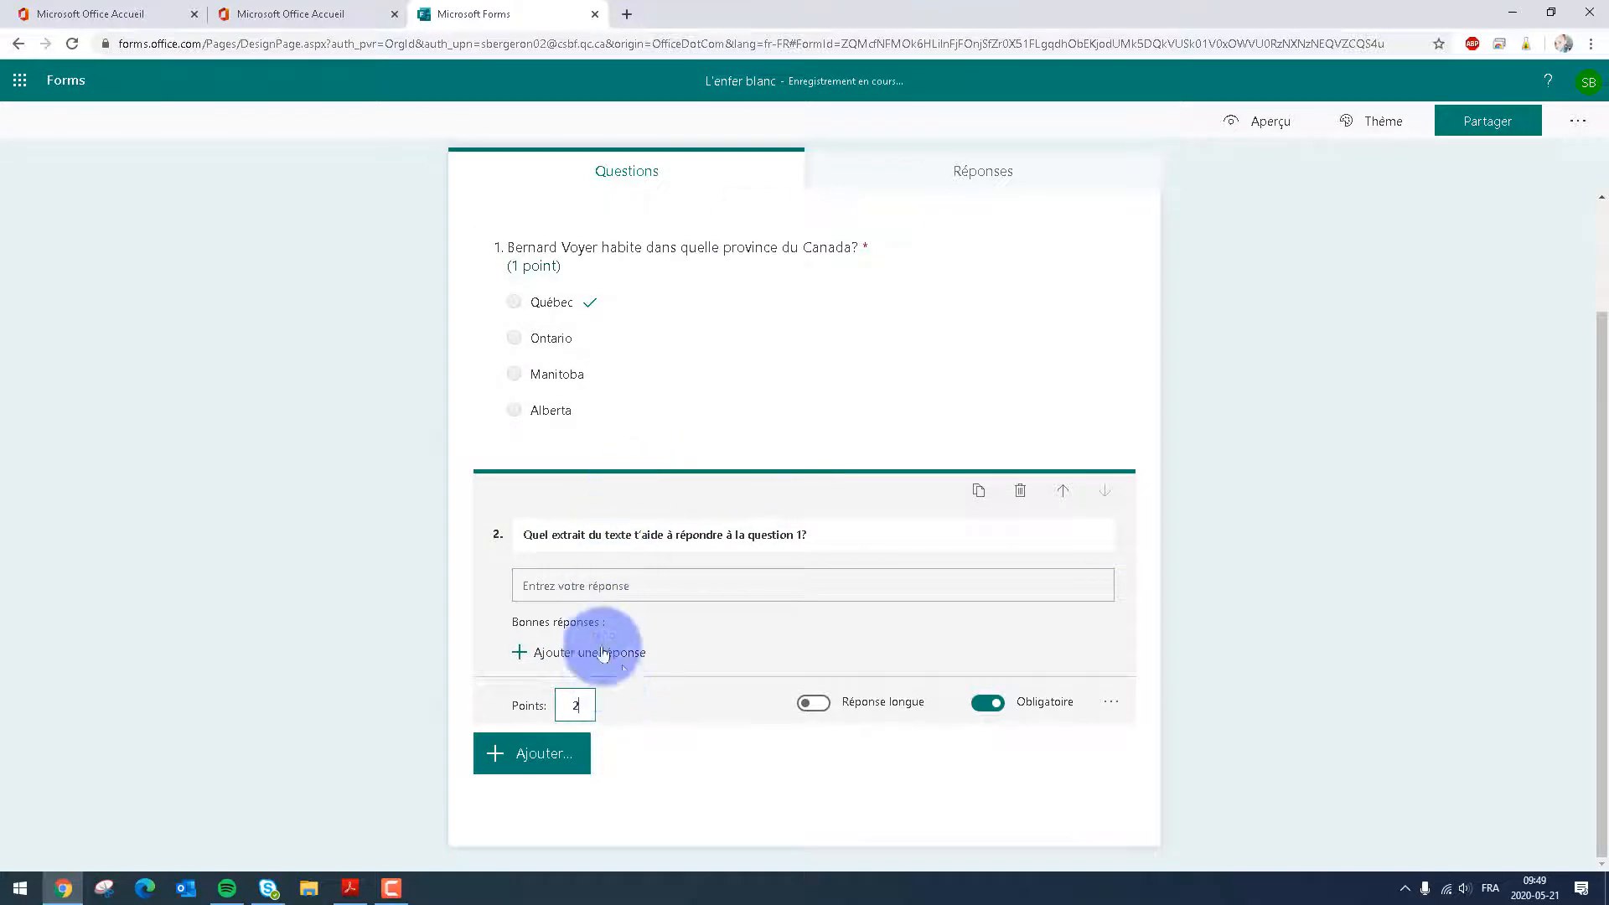
{"action": "type", "text": "2"}
{"action": "left_click", "coordinate": [815, 709]}
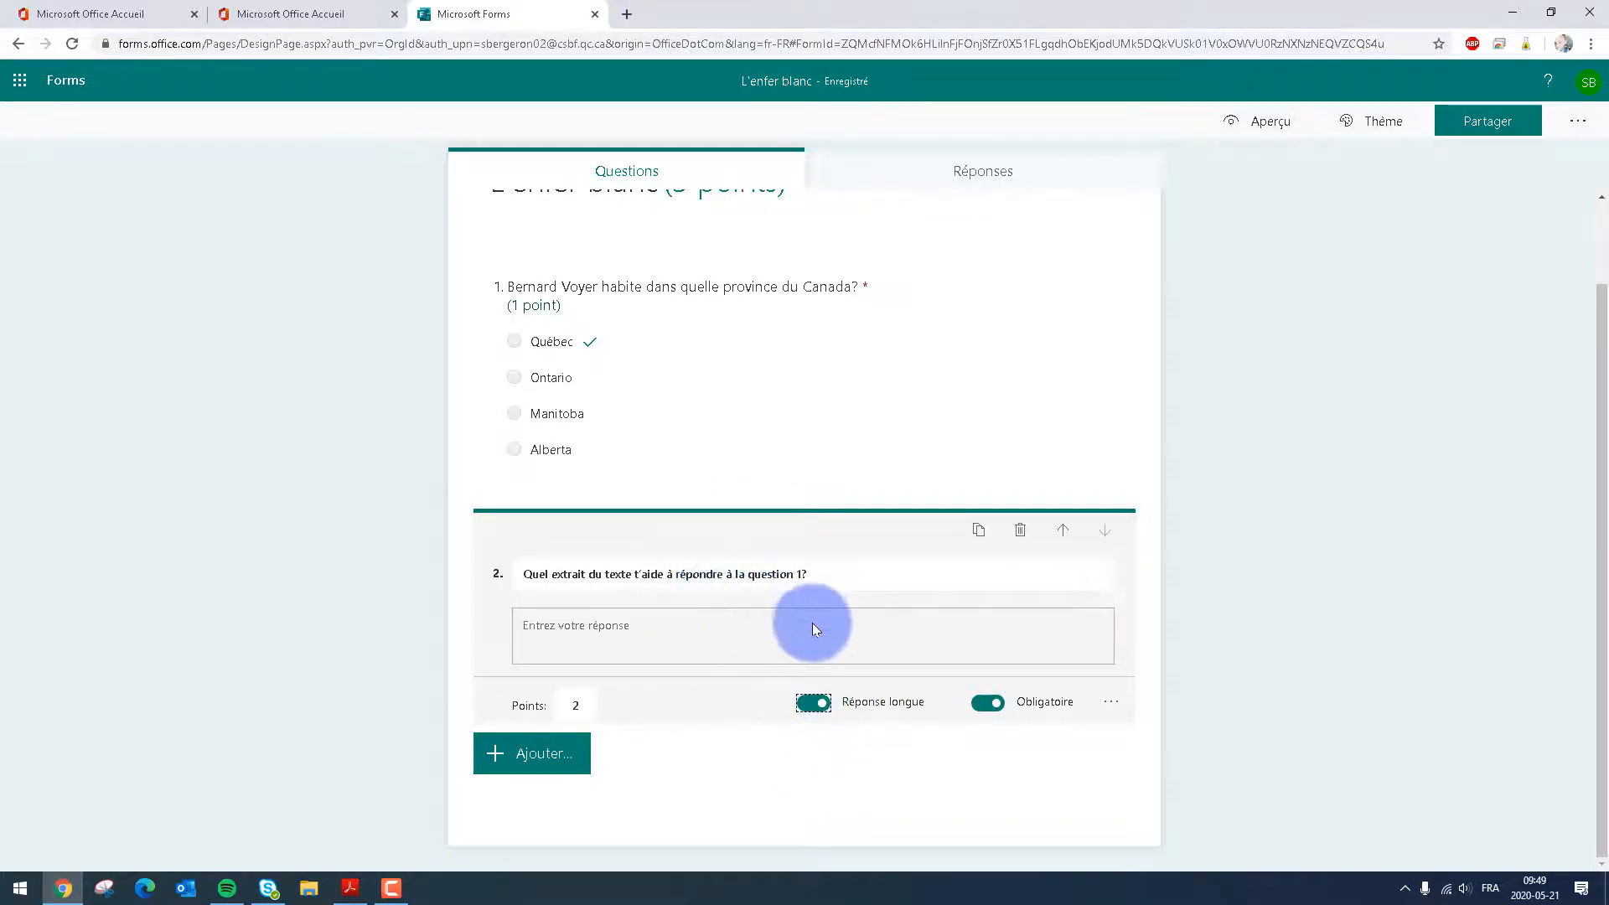
{"action": "scroll", "coordinate": [812, 628], "scroll_direction": "up", "scroll_amount": 2}
{"action": "scroll", "coordinate": [812, 628], "scroll_direction": "down", "scroll_amount": 2}
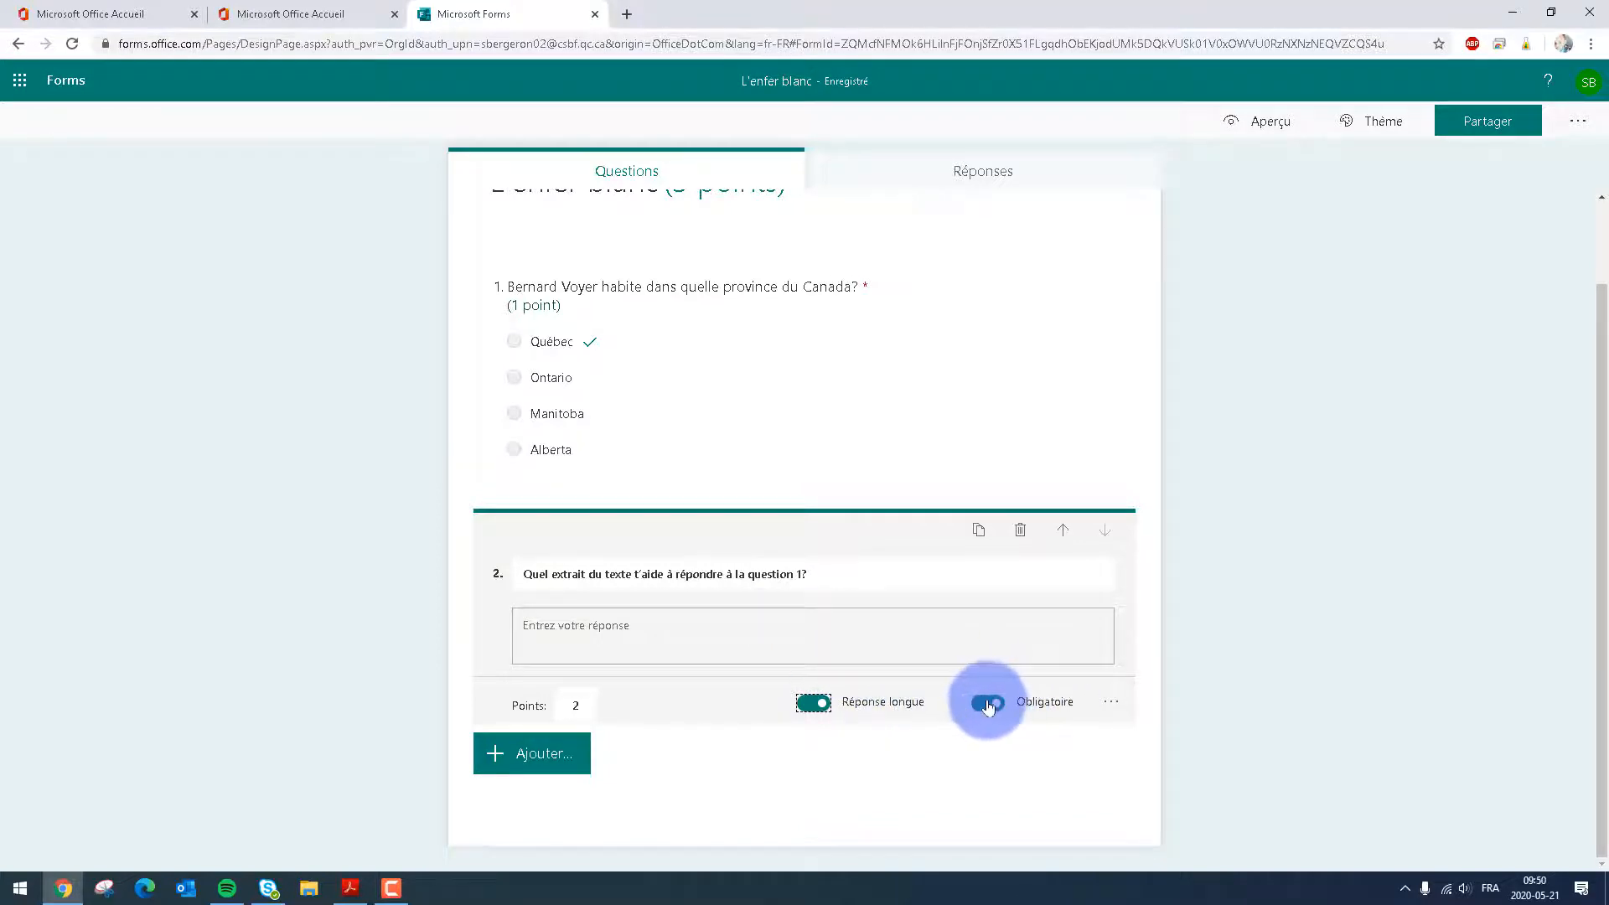
Add a third, text question with "Pourquoi donne-t-on le surnom d' « enfer » à l'Antarctique?" copied from the PDF
{"action": "left_click", "coordinate": [562, 776]}
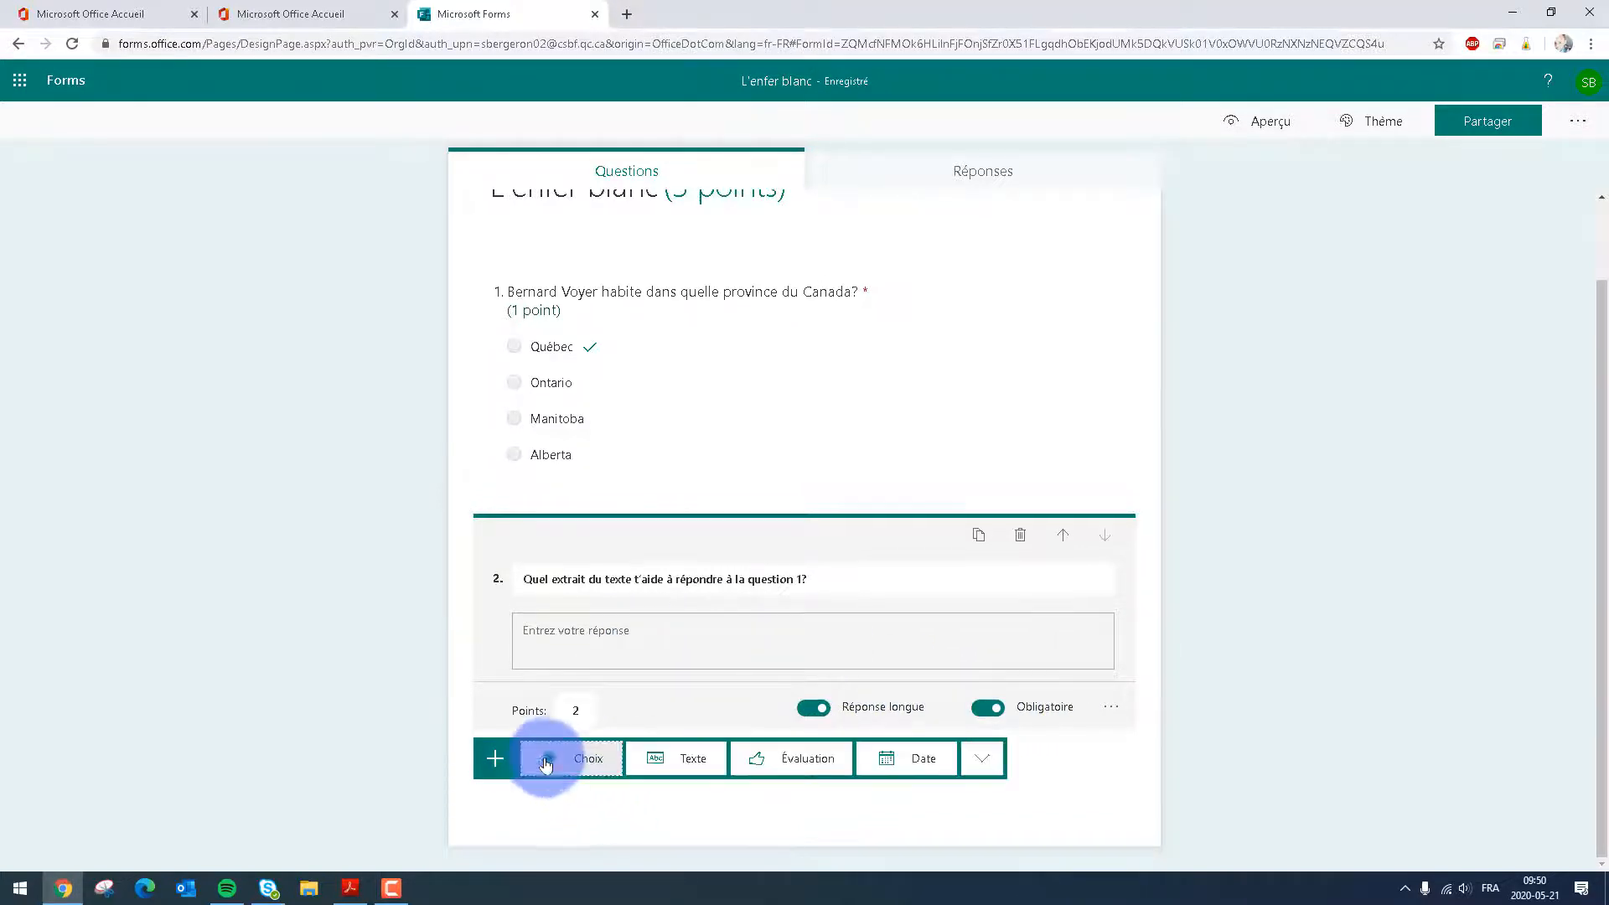
{"action": "left_click", "coordinate": [351, 889]}
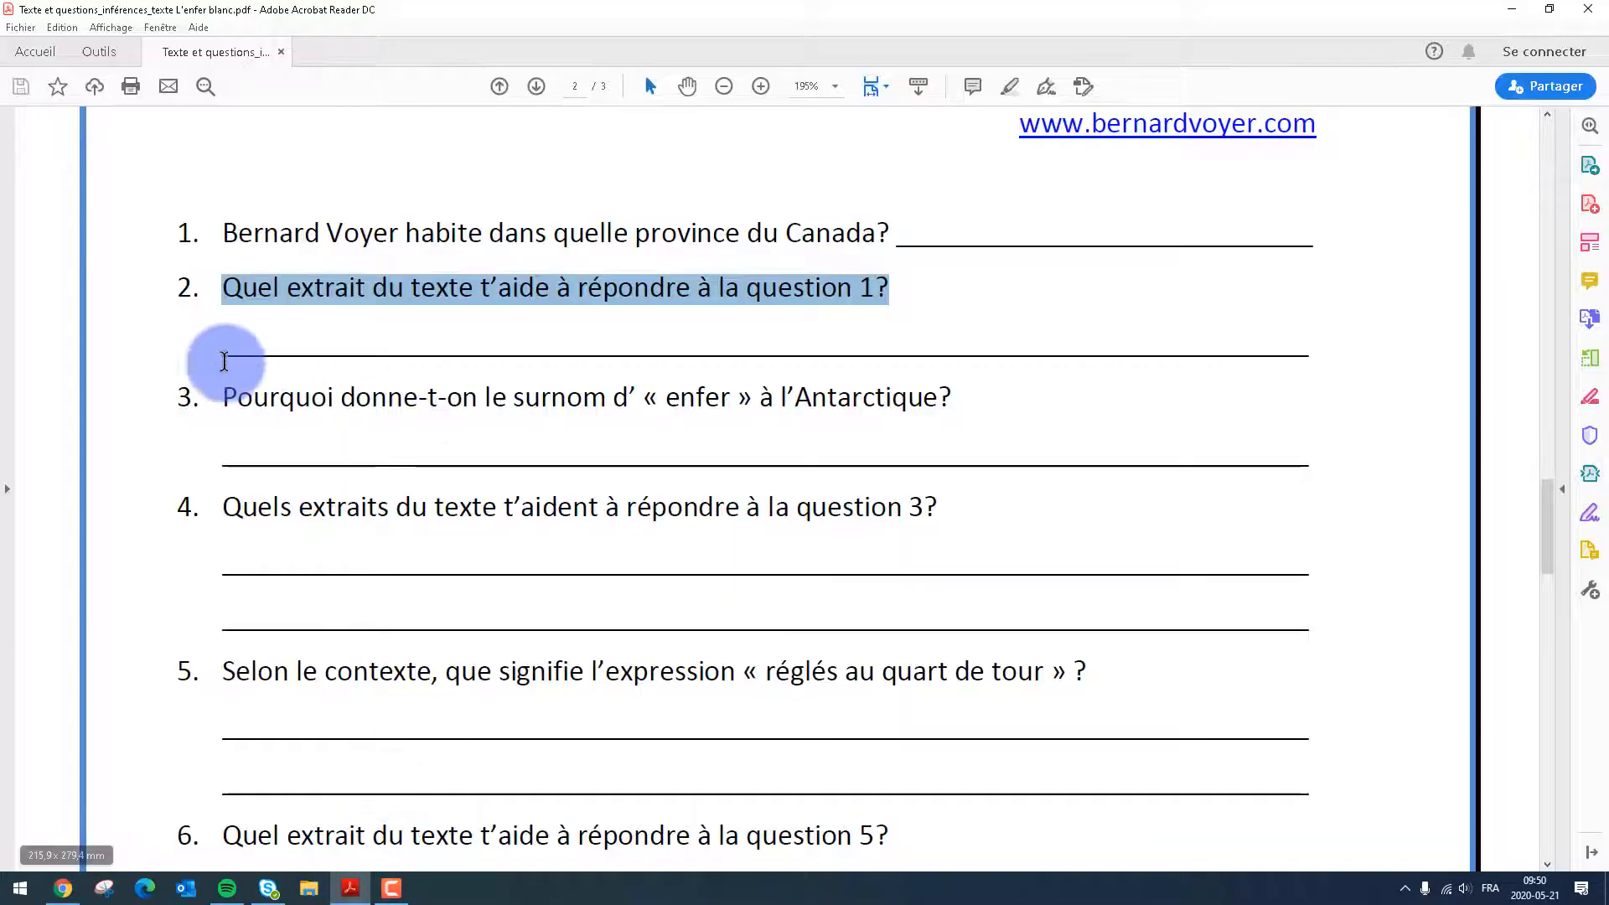
{"action": "left_click_drag", "start_coordinate": [224, 399], "coordinate": [964, 396]}
{"action": "key", "text": "ctrl+c"}
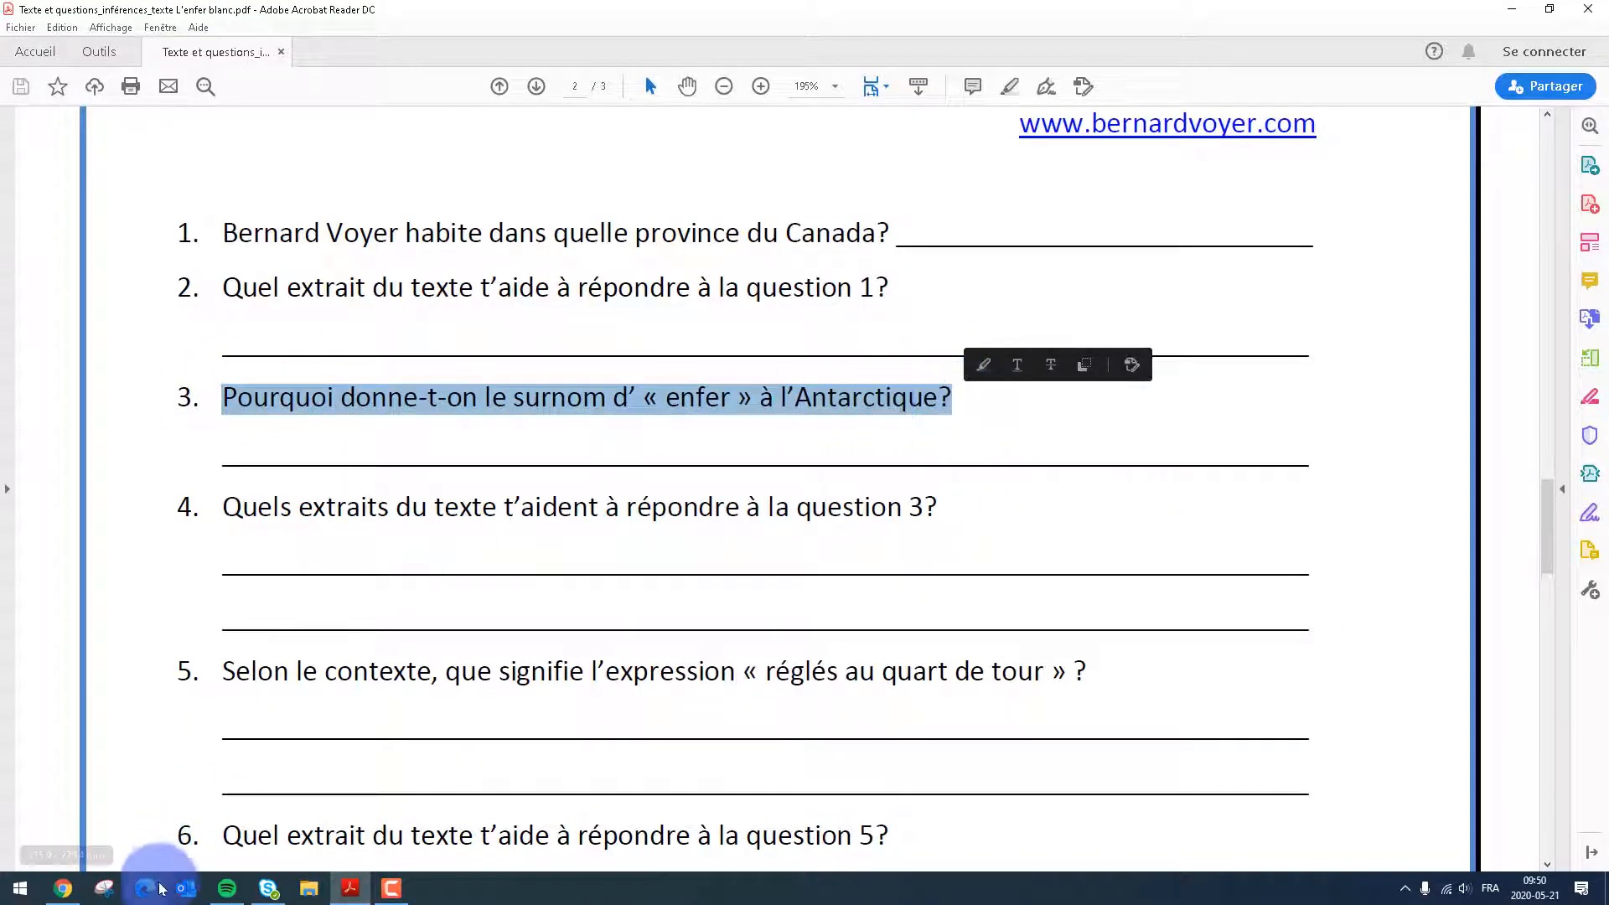
{"action": "left_click", "coordinate": [63, 889]}
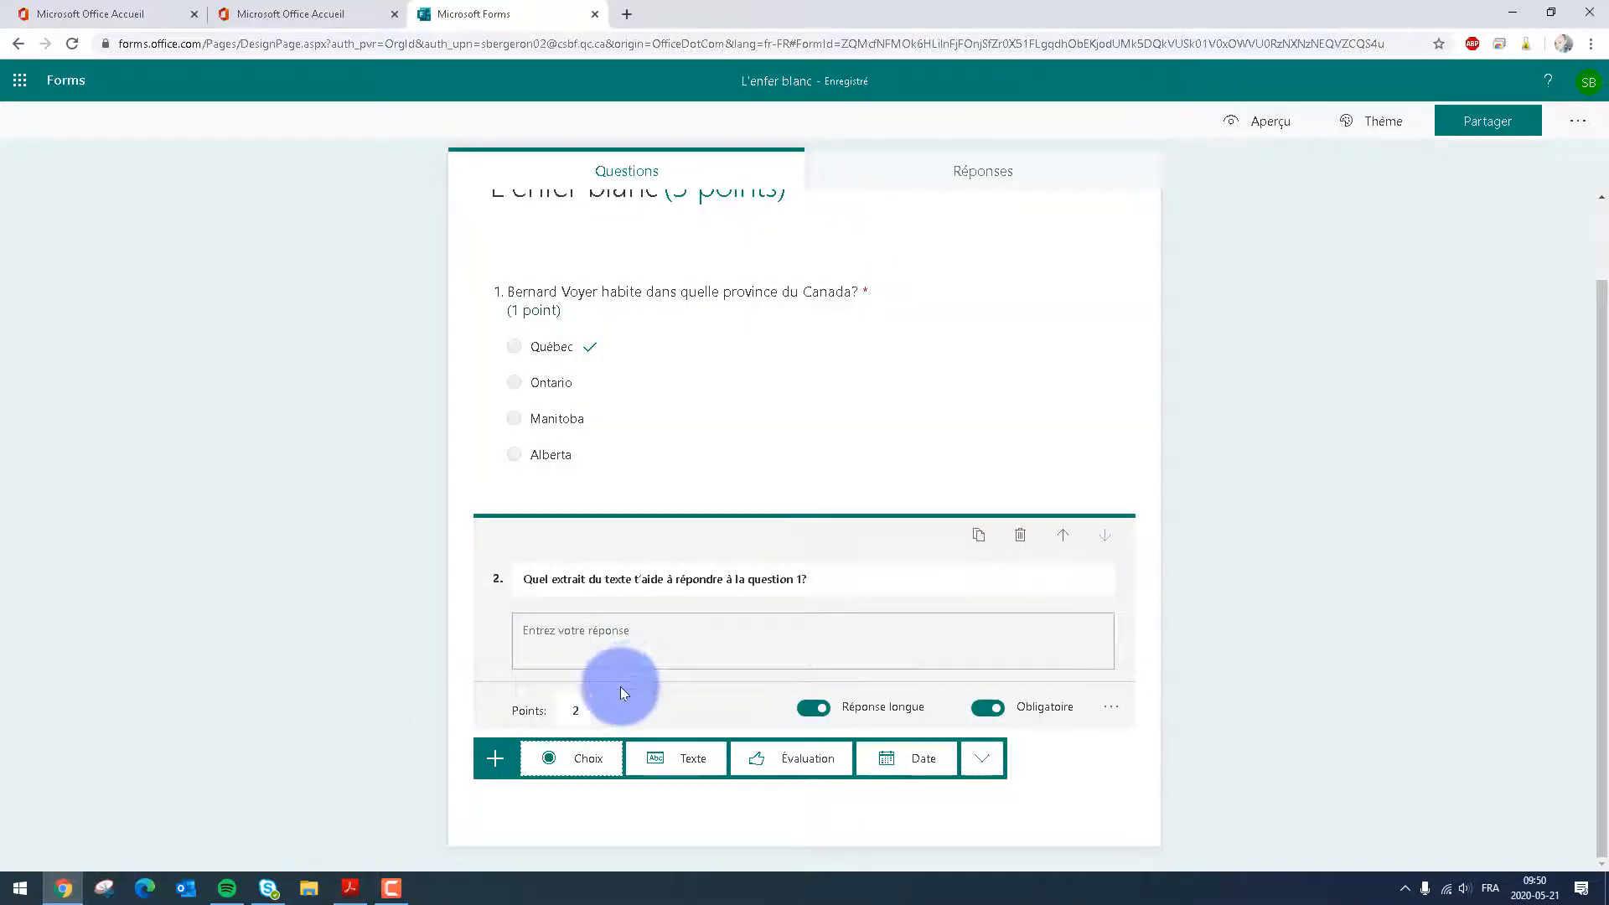
{"action": "left_click", "coordinate": [663, 760]}
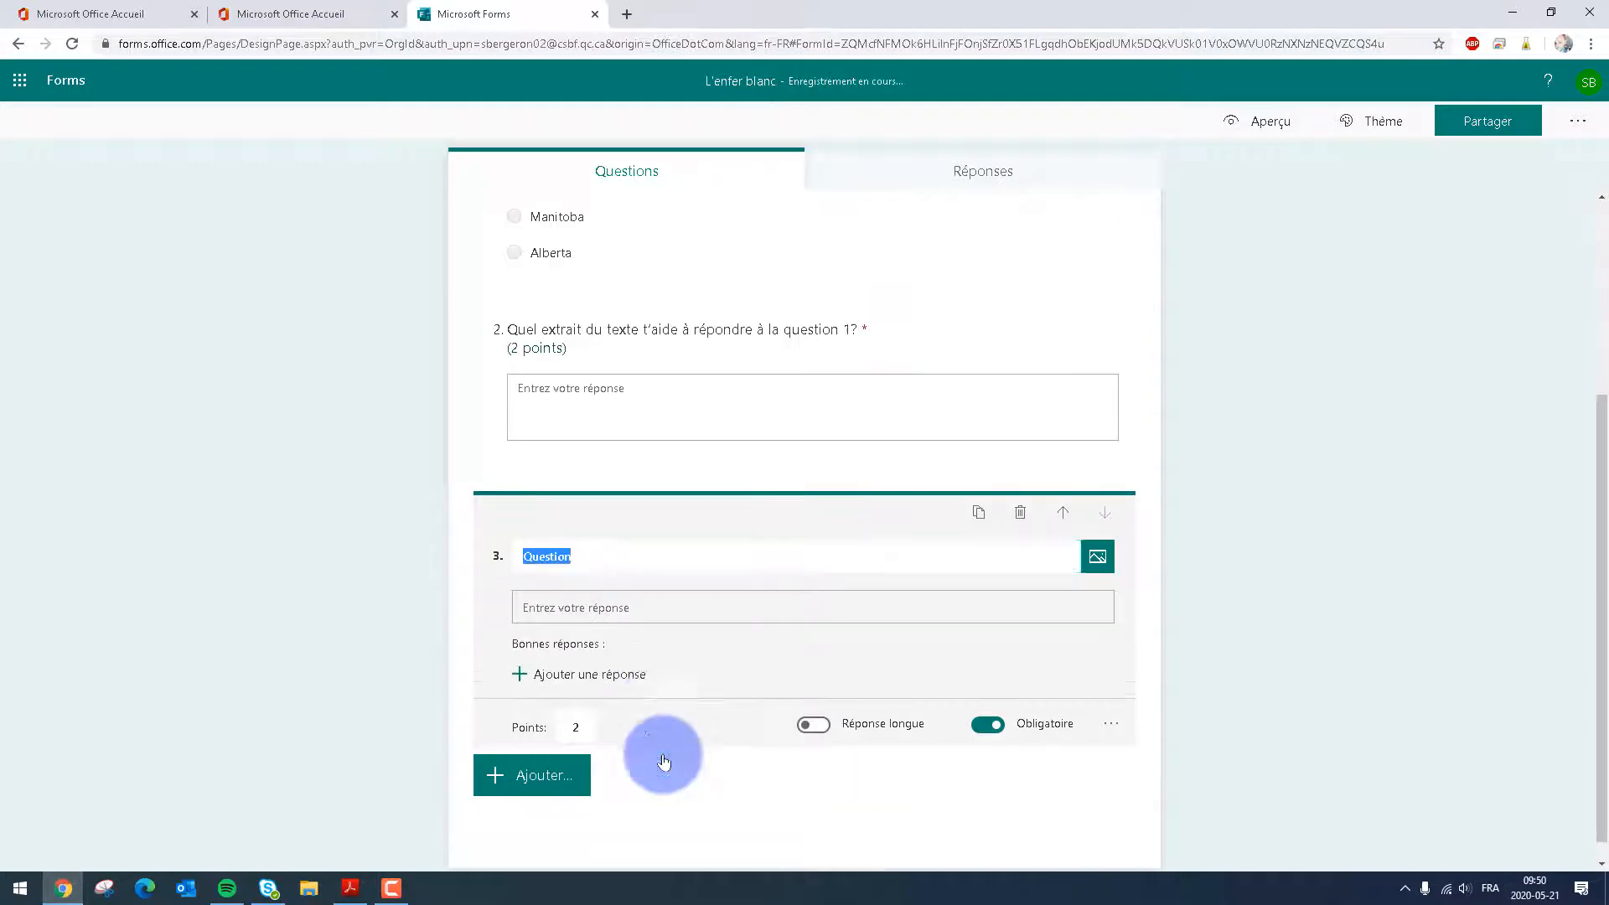
{"action": "key", "text": "ctrl+v"}
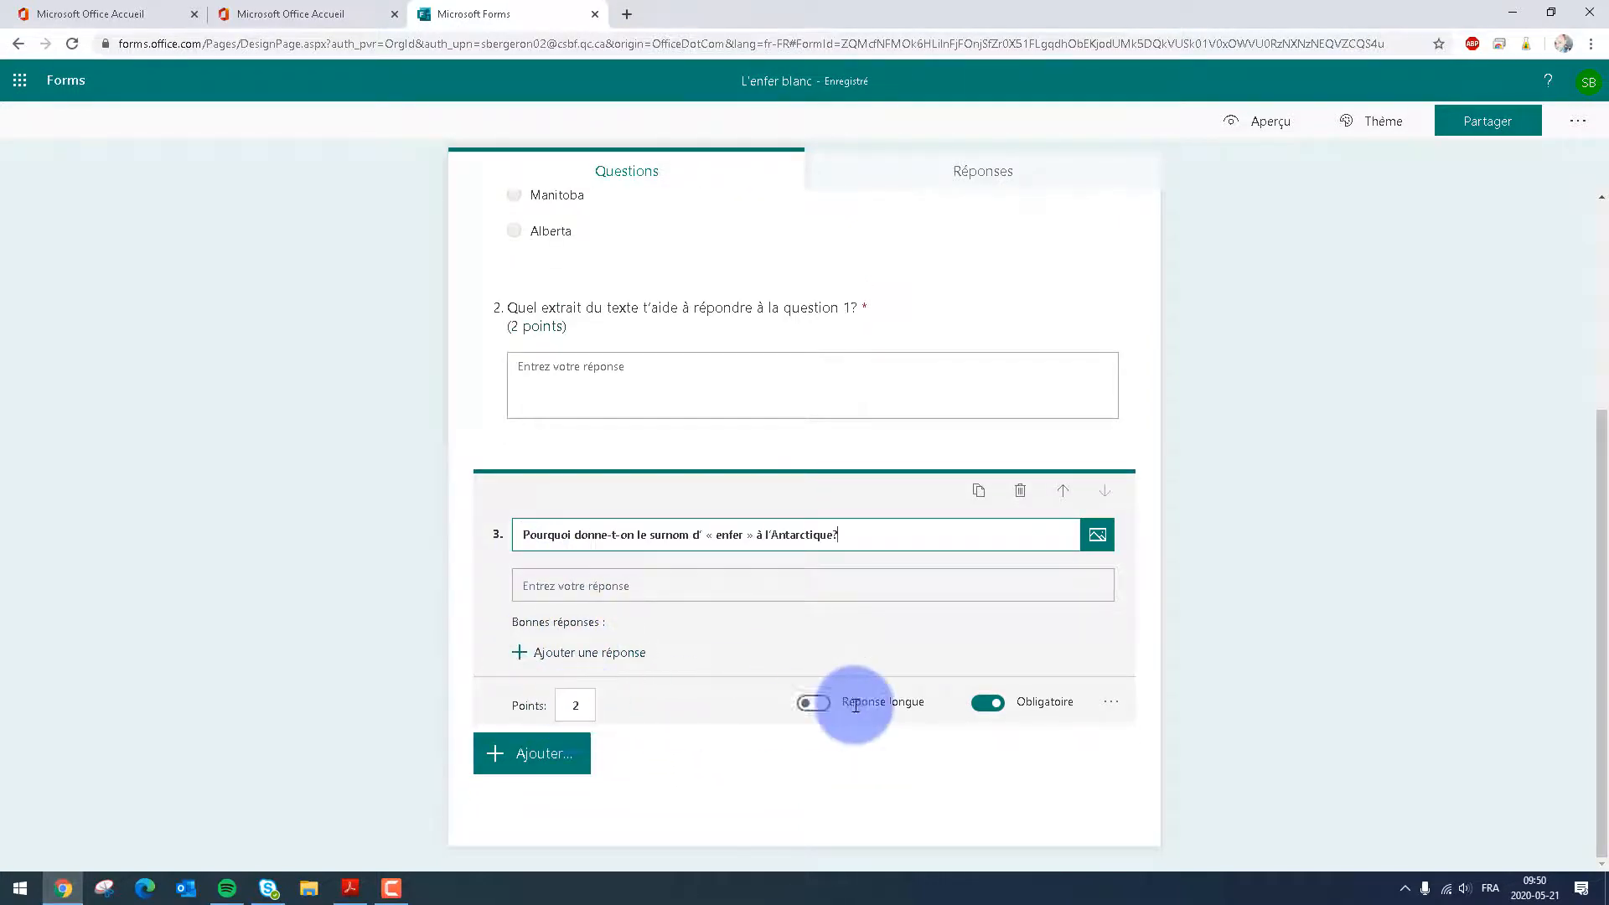
Allow a long answer for question 3 and add a long-answer text question with "Quels extraits du texte t'aident à répondre à la question 3?" from the PDF
{"action": "left_click", "coordinate": [814, 704]}
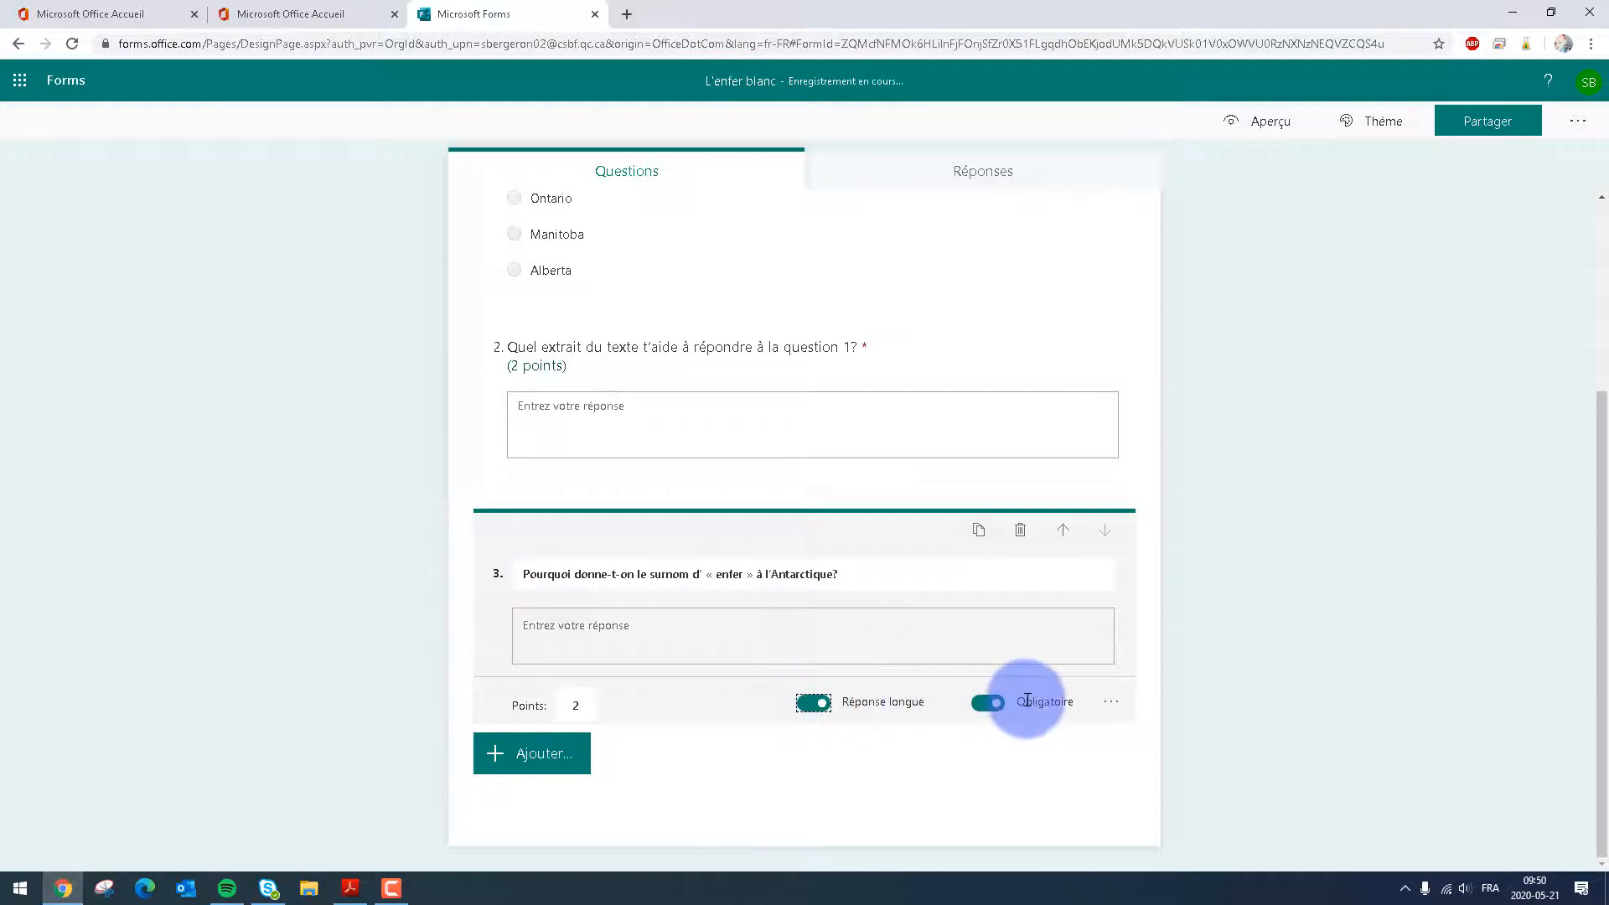
{"action": "left_click", "coordinate": [540, 755]}
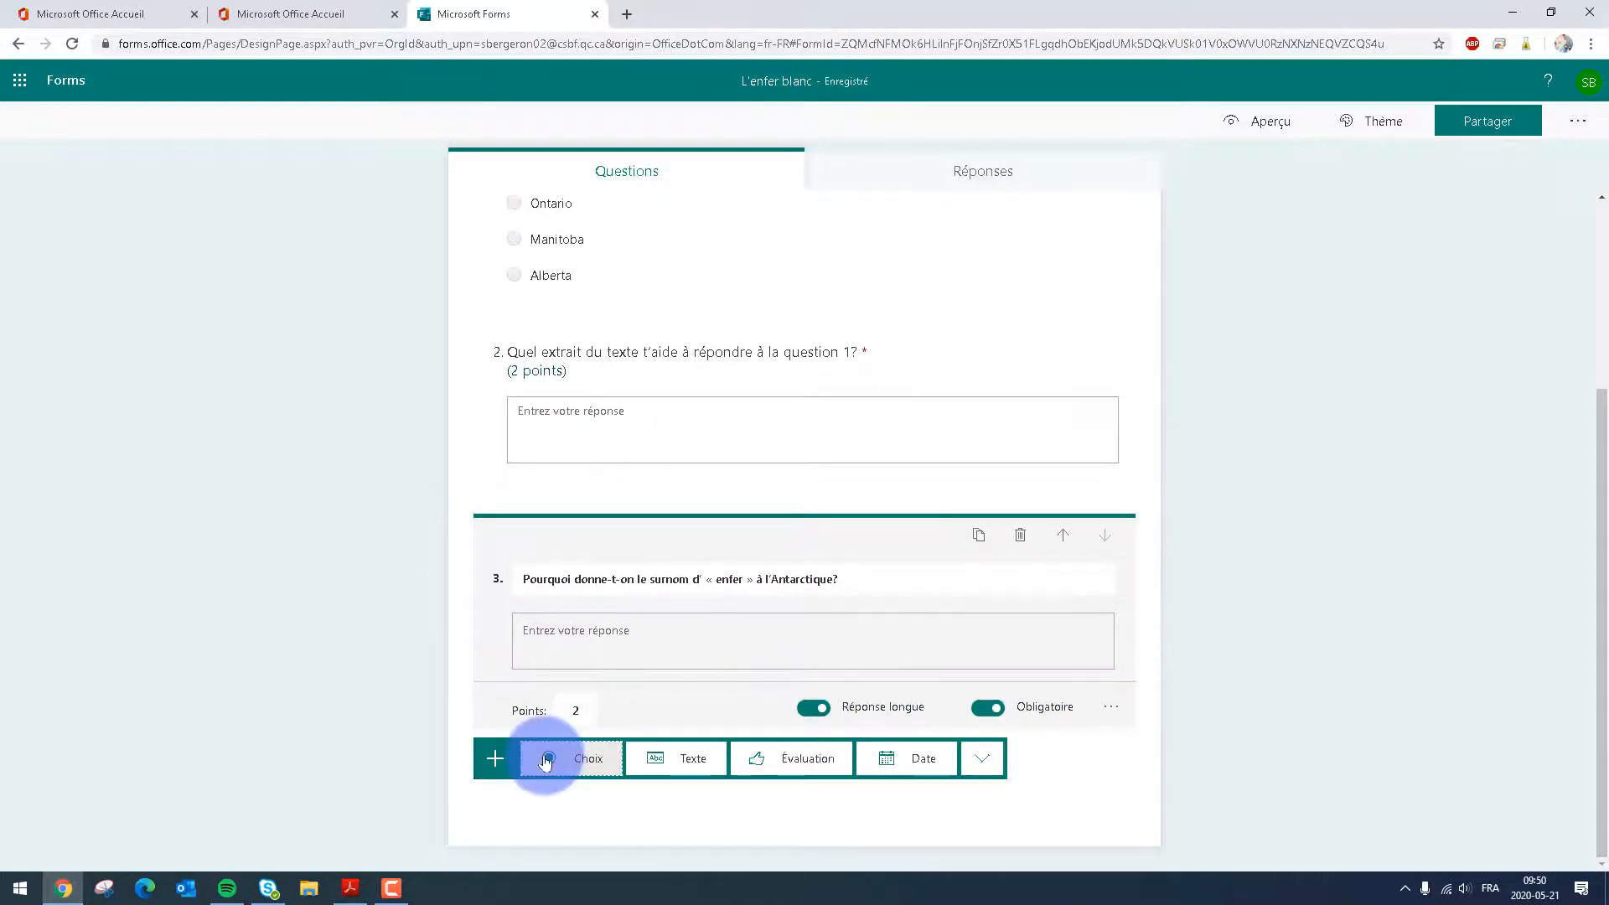
{"action": "left_click", "coordinate": [335, 892]}
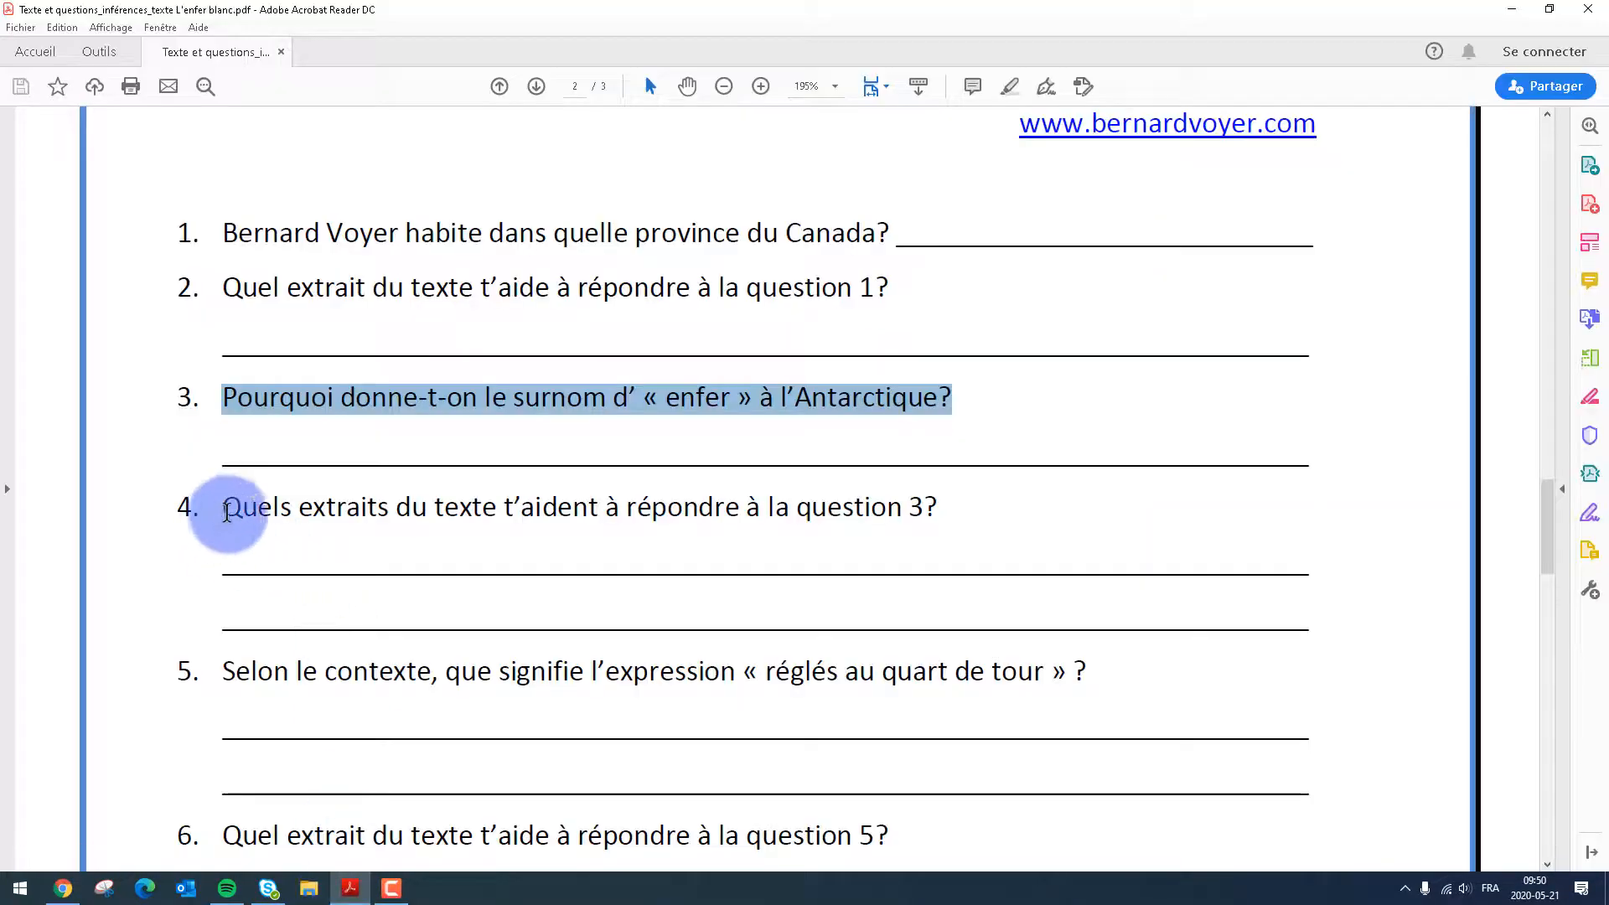
{"action": "left_click_drag", "start_coordinate": [223, 507], "coordinate": [946, 507]}
{"action": "key", "text": "ctrl+c"}
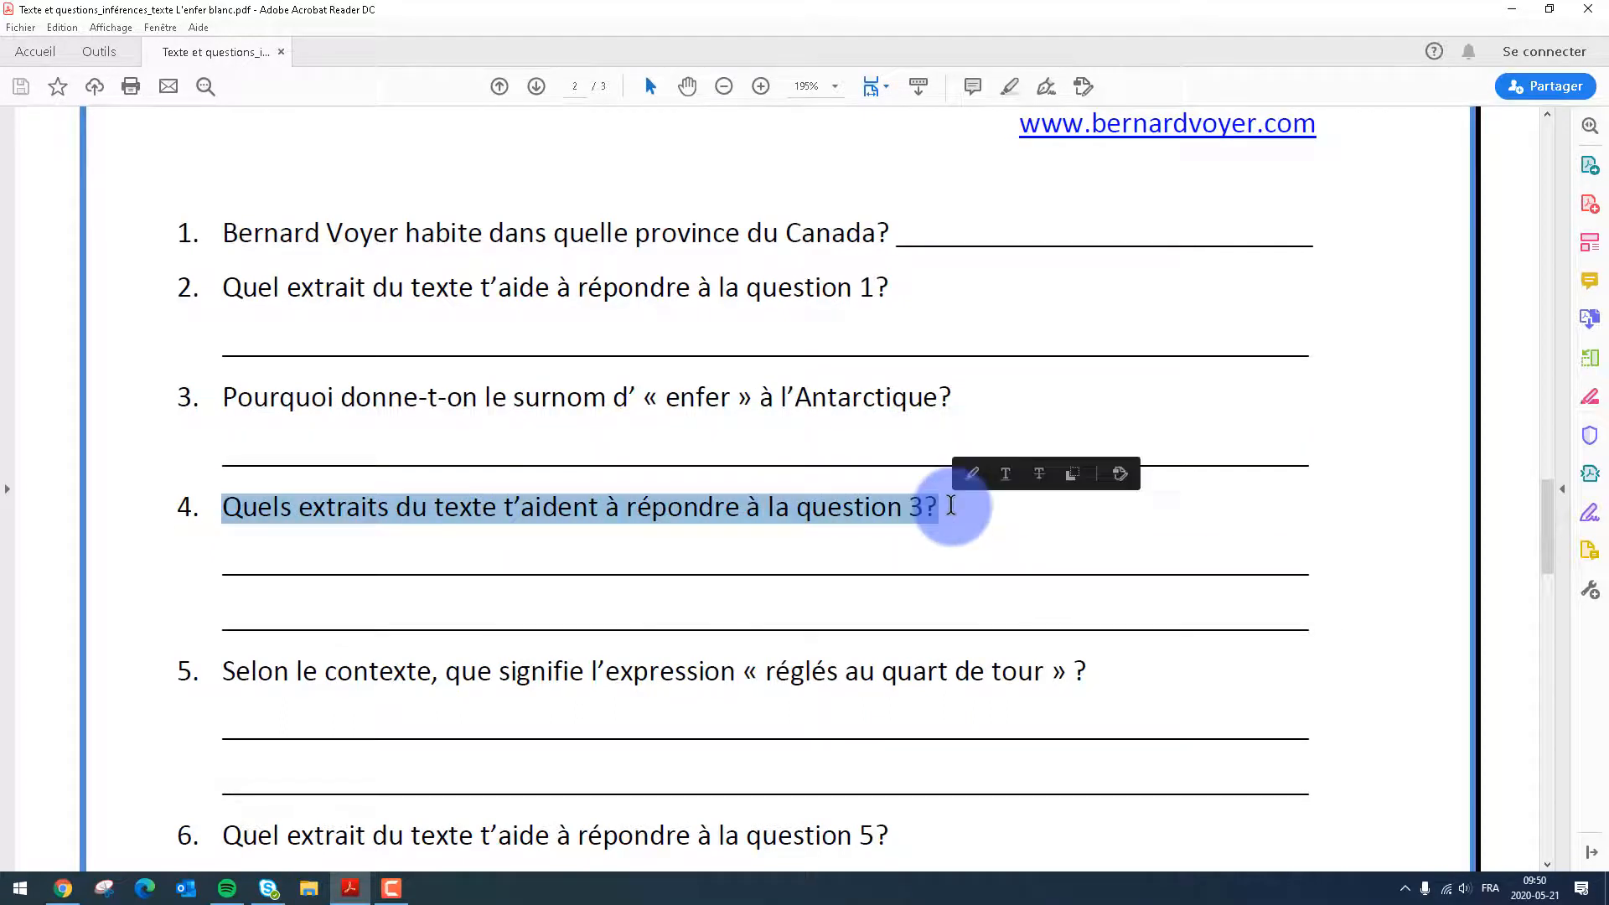
{"action": "left_click", "coordinate": [65, 890]}
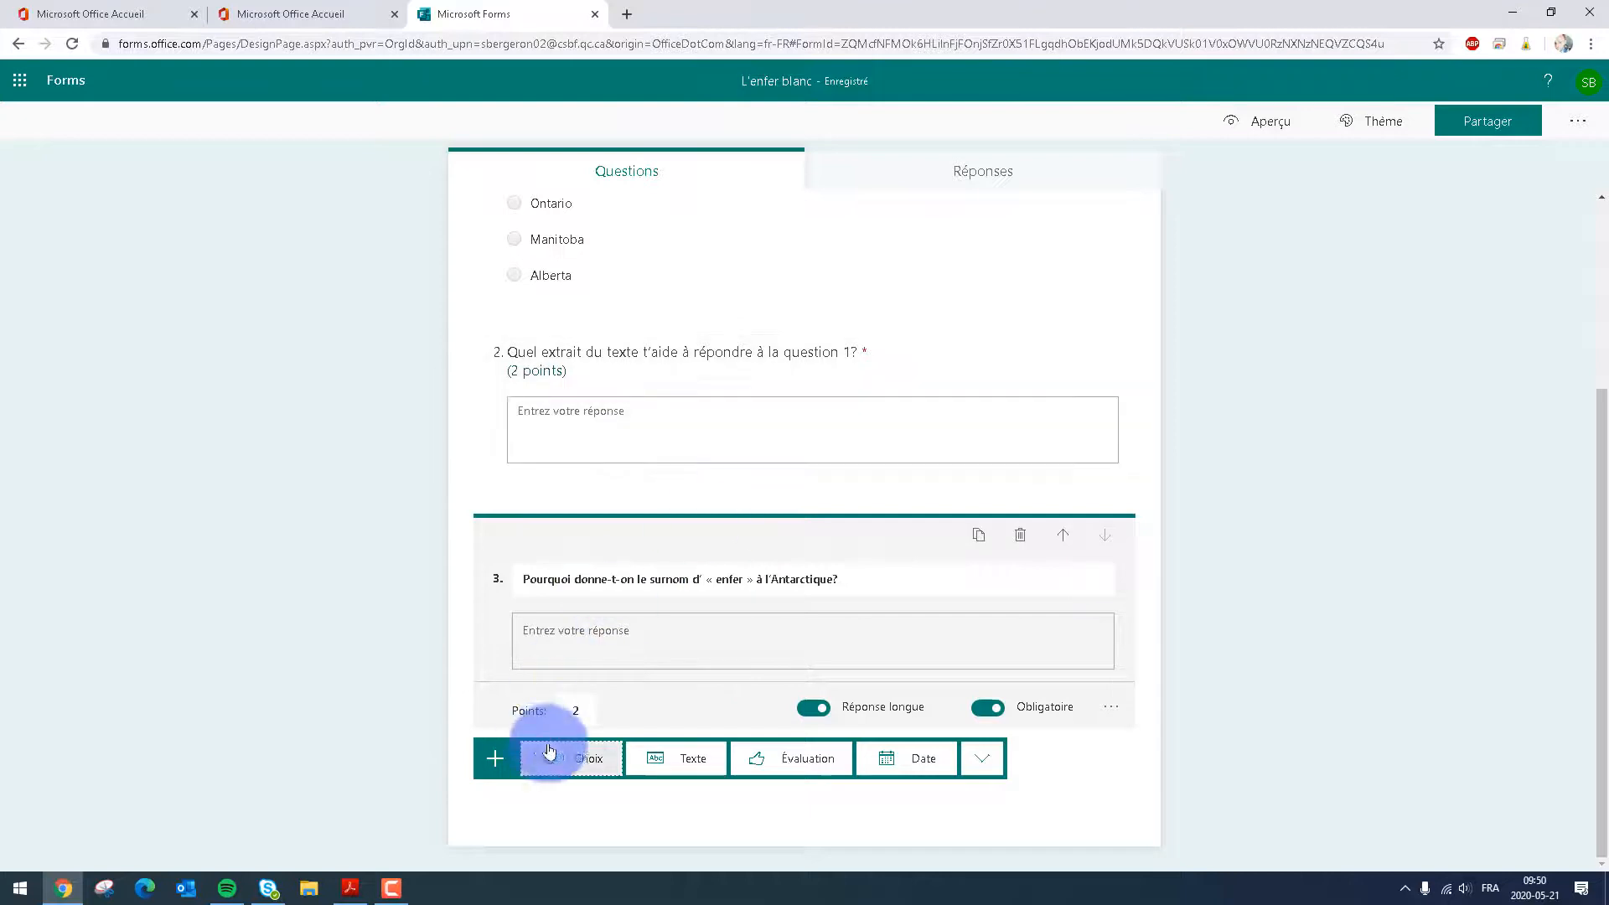
{"action": "left_click", "coordinate": [679, 757]}
{"action": "key", "text": "ctrl+v"}
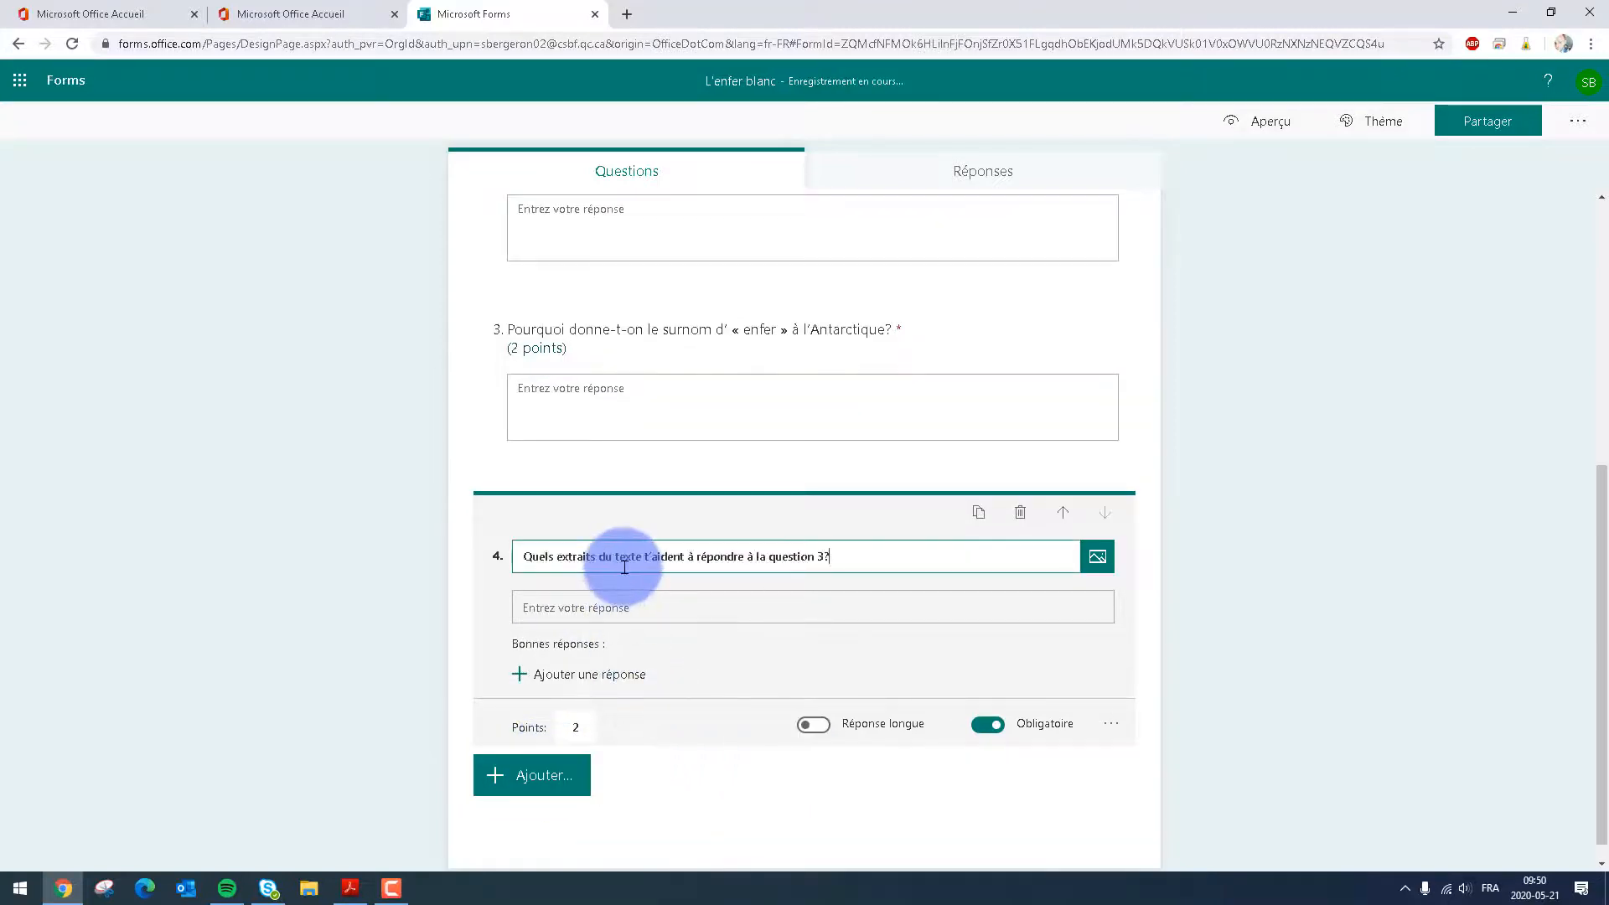
{"action": "left_click", "coordinate": [587, 722]}
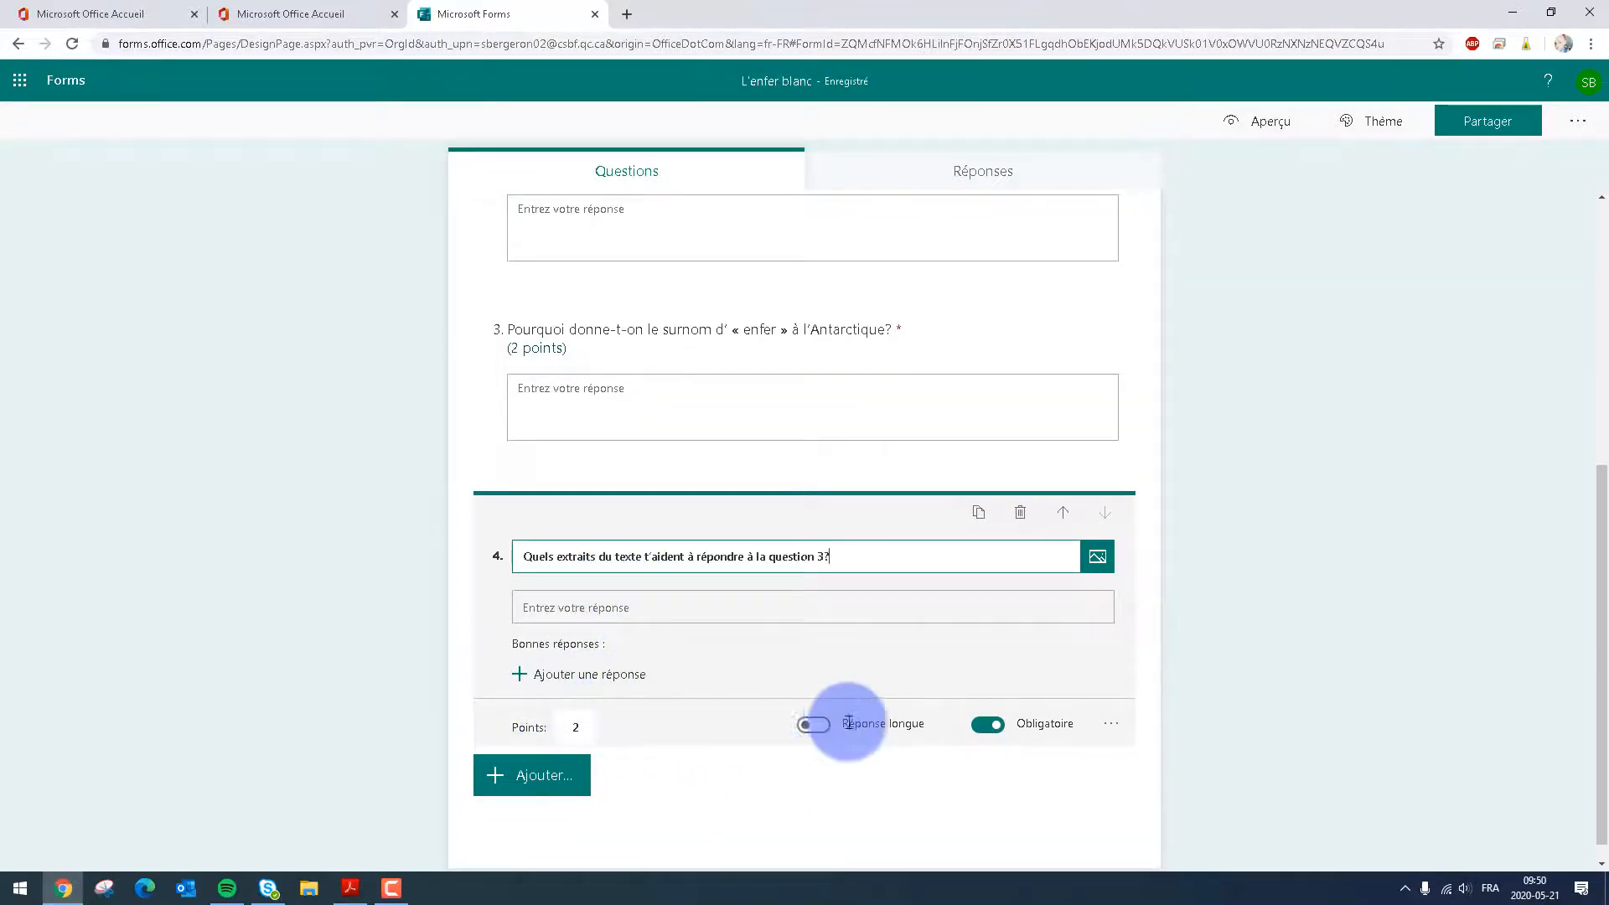
{"action": "left_click", "coordinate": [813, 724]}
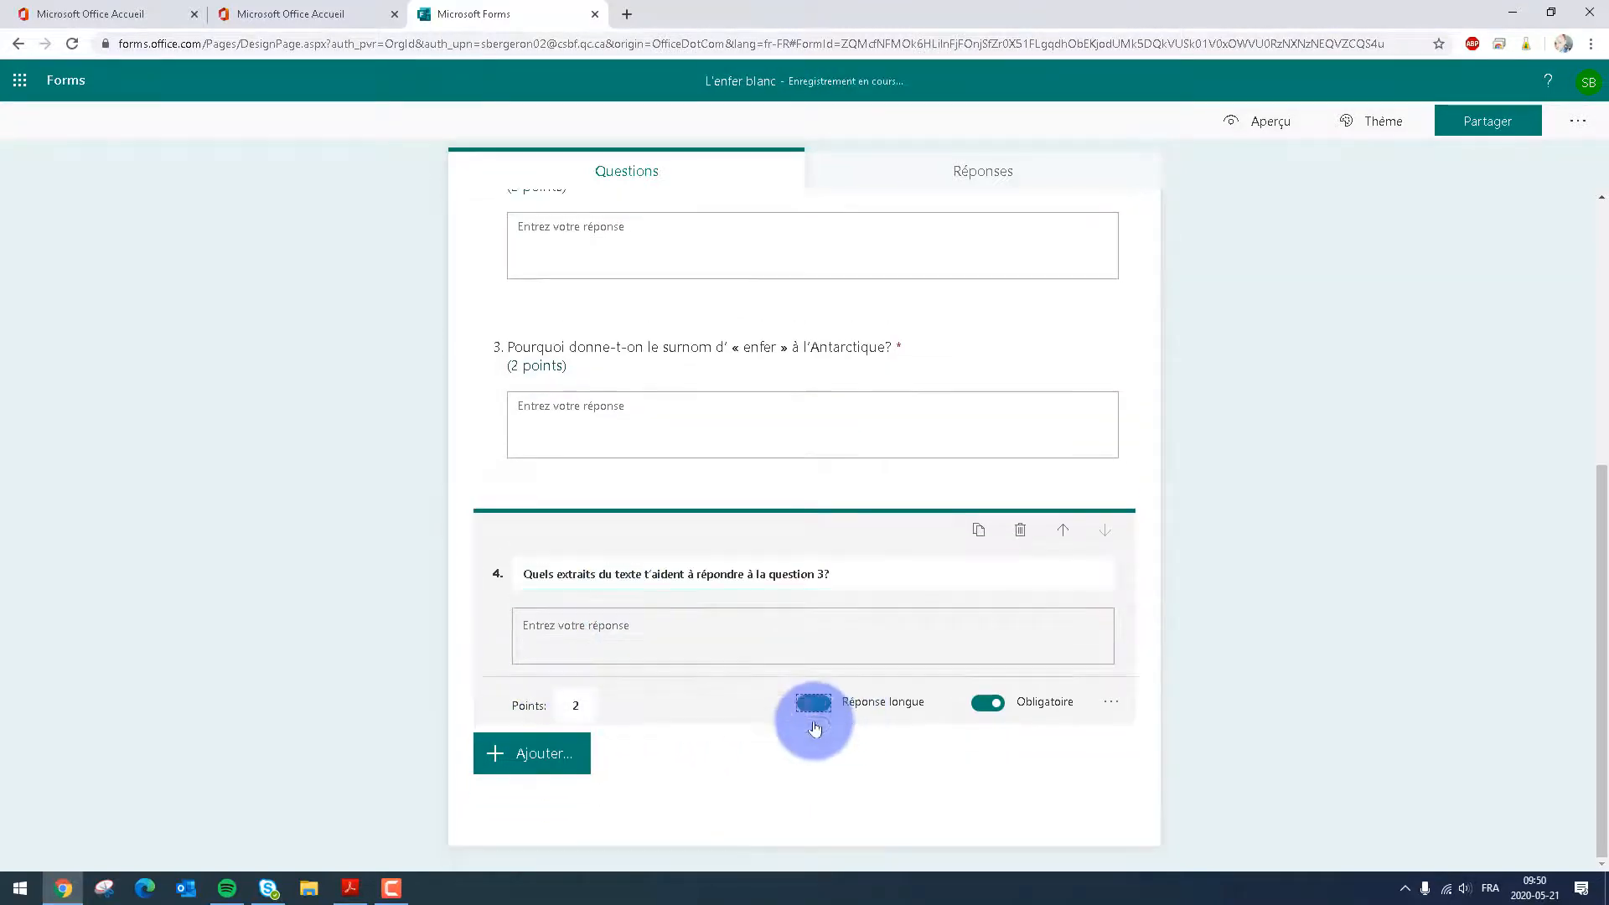
Add a fifth, long-answer text question with "Selon le contexte, que signifie l'expression « réglés au quart de tour » ?" copied from the PDF
{"action": "left_click", "coordinate": [538, 771]}
{"action": "left_click", "coordinate": [350, 888]}
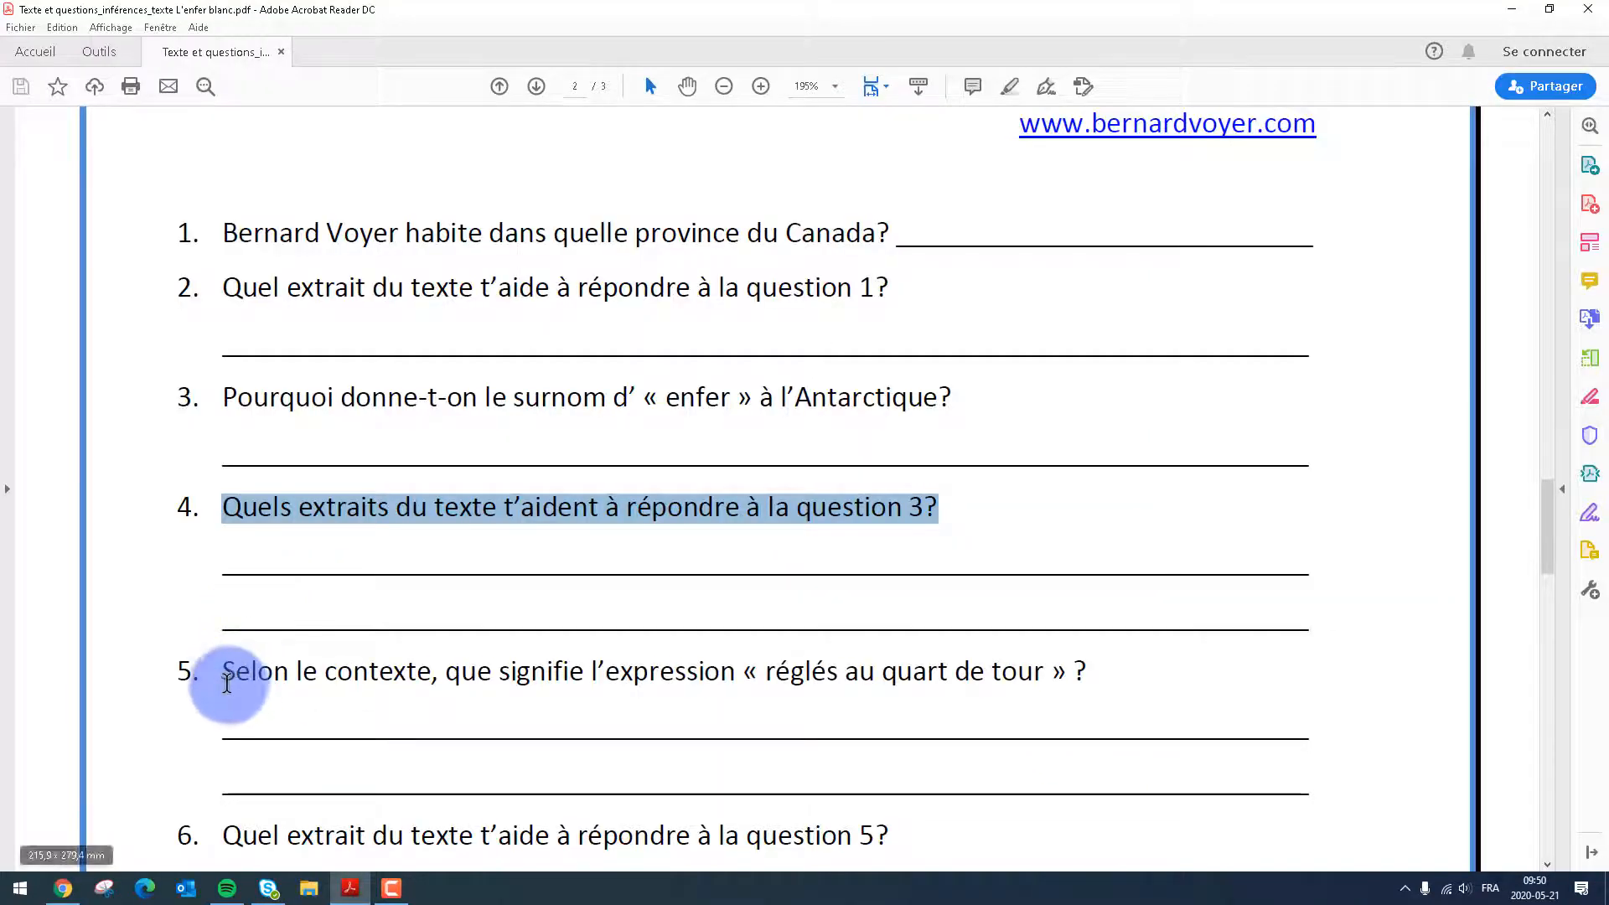
{"action": "left_click_drag", "start_coordinate": [223, 676], "coordinate": [1103, 671]}
{"action": "key", "text": "ctrl+c"}
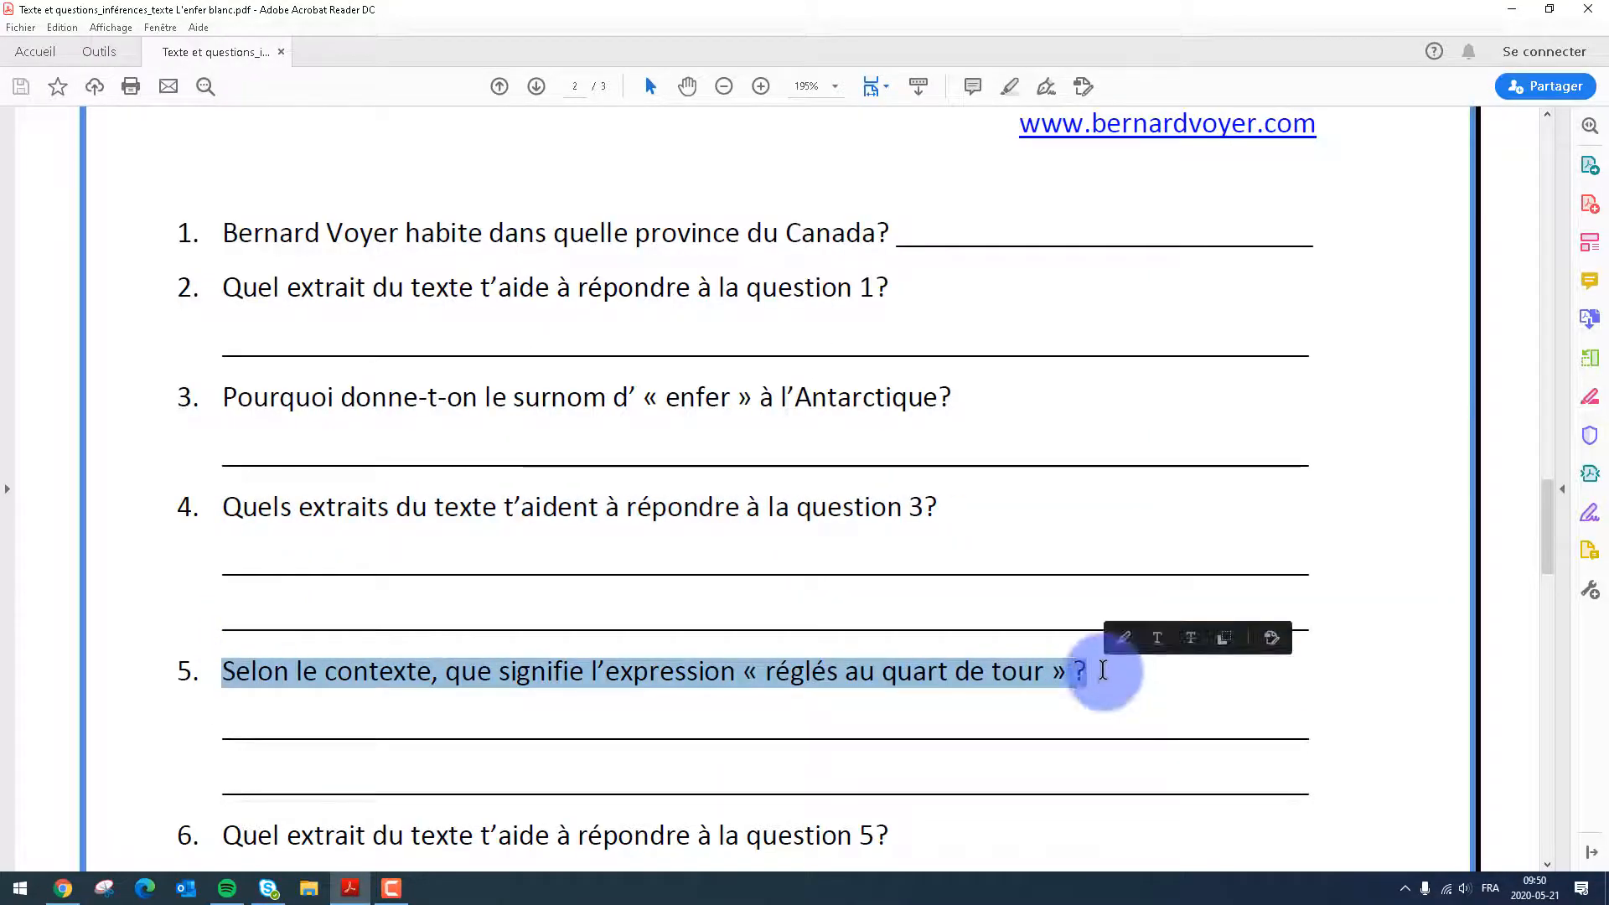
{"action": "left_click", "coordinate": [63, 888]}
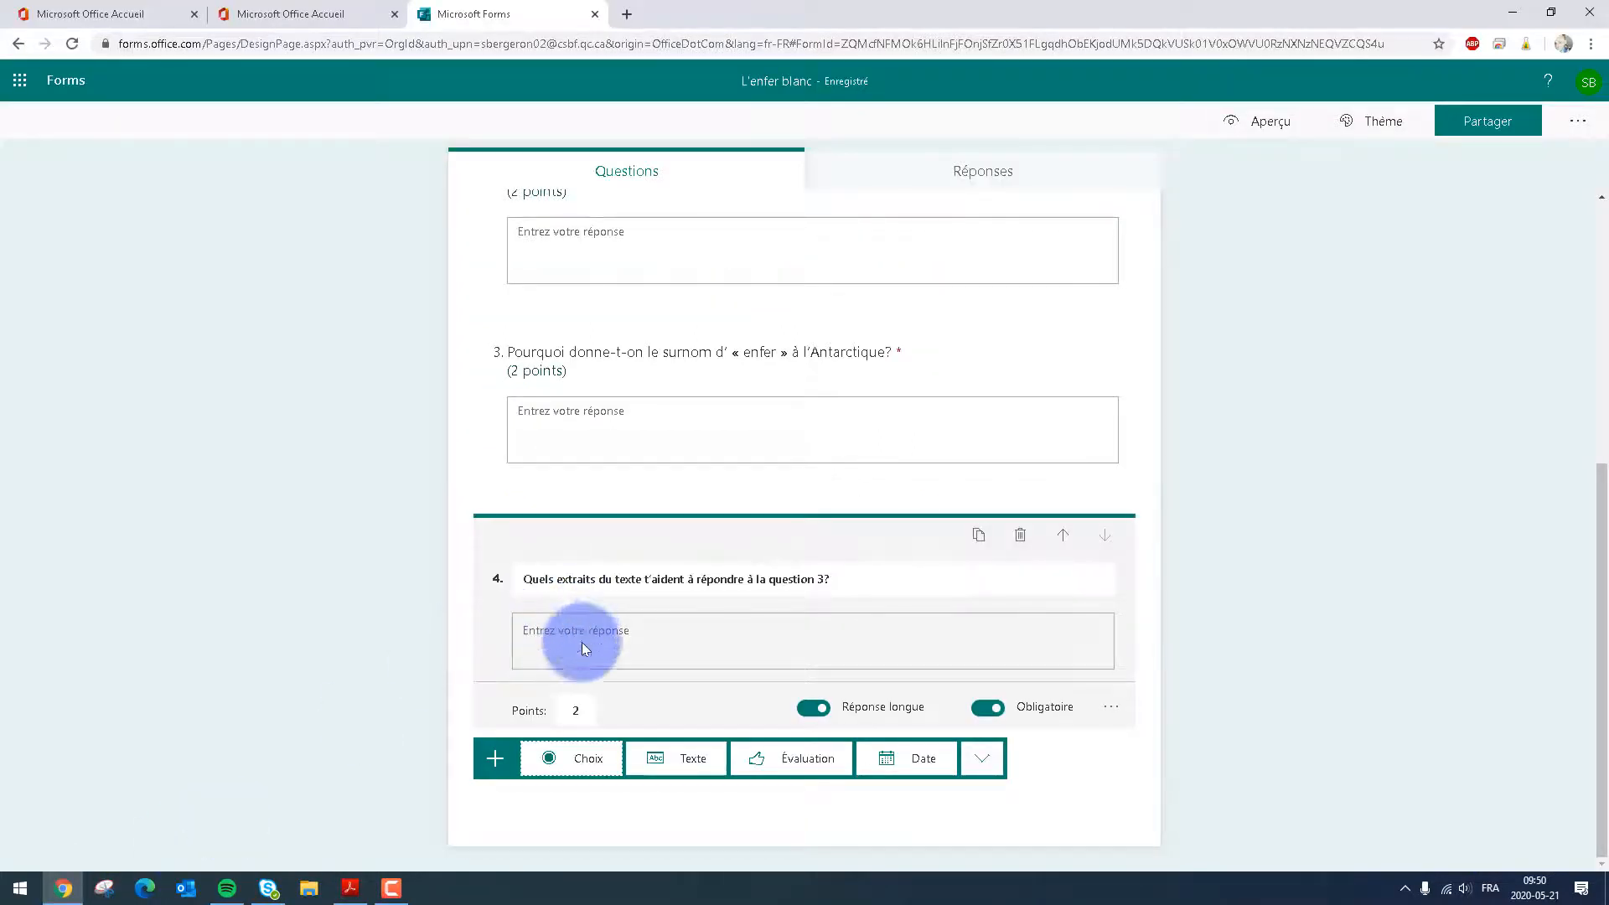
{"action": "left_click", "coordinate": [712, 758]}
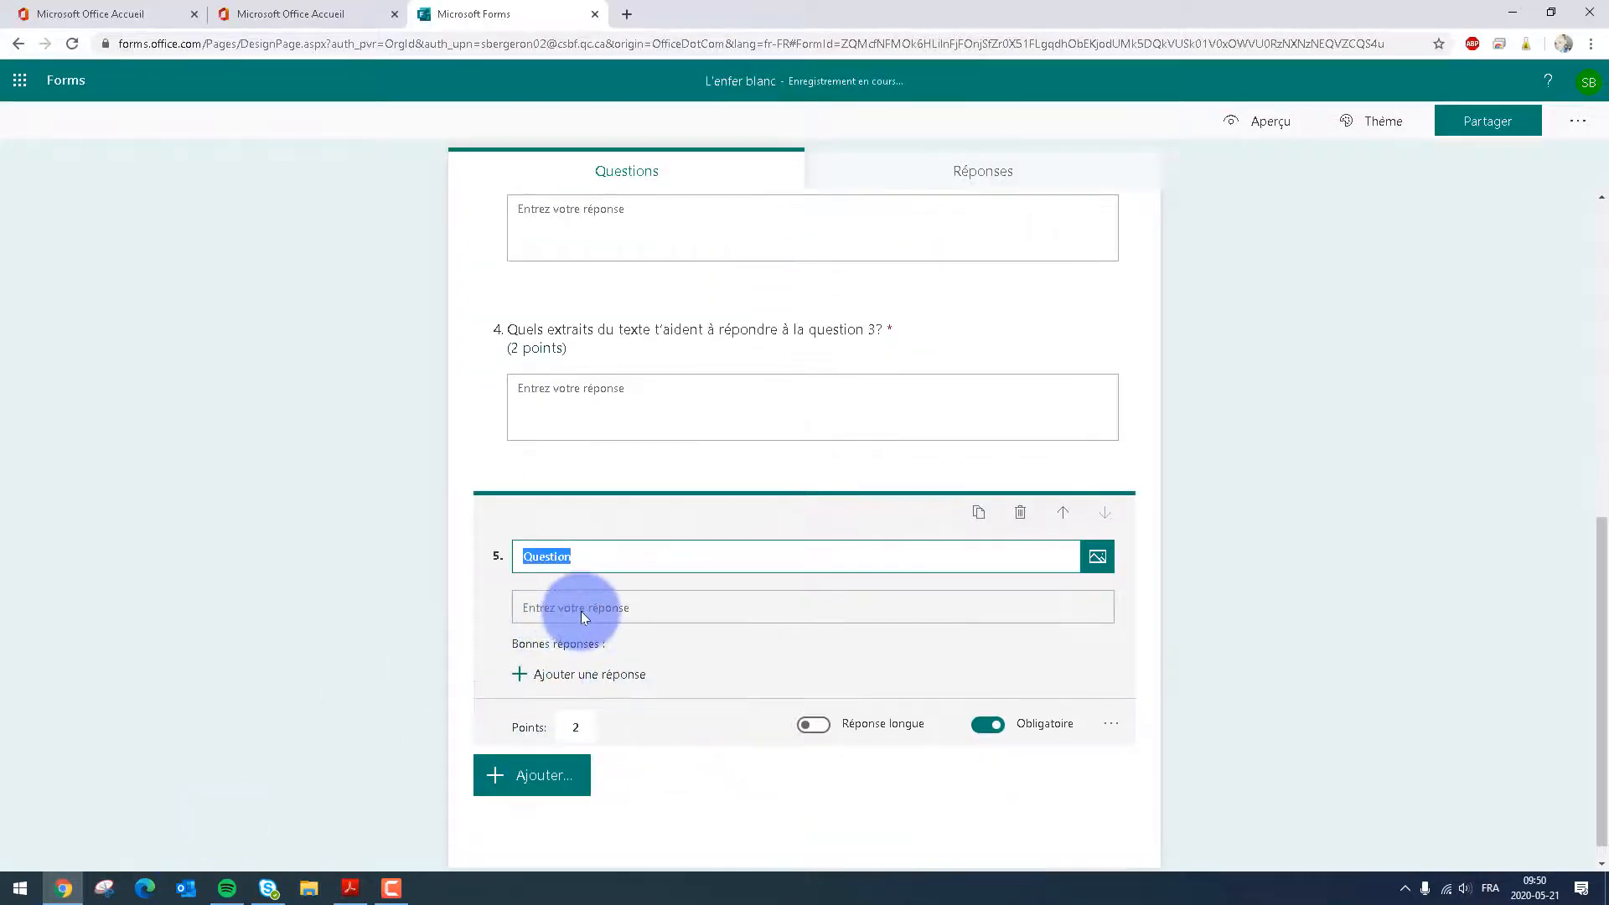
{"action": "key", "text": "ctrl+v"}
{"action": "left_click", "coordinate": [815, 722]}
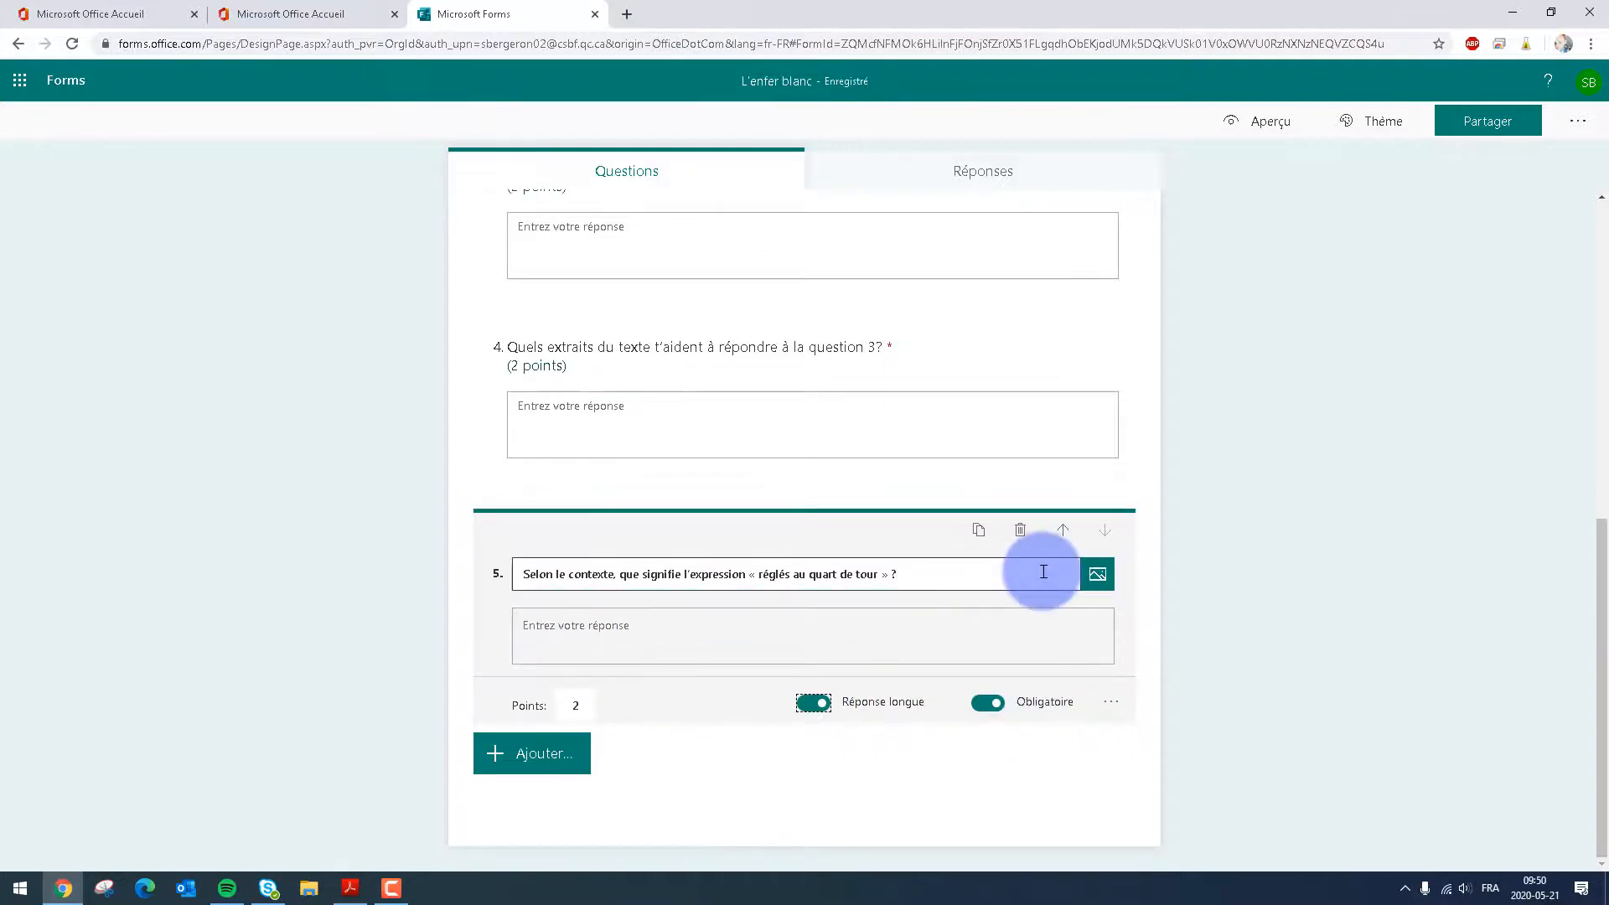
{"action": "scroll", "coordinate": [766, 493], "scroll_direction": "up", "scroll_amount": 3}
{"action": "scroll", "coordinate": [788, 493], "scroll_direction": "down", "scroll_amount": 3}
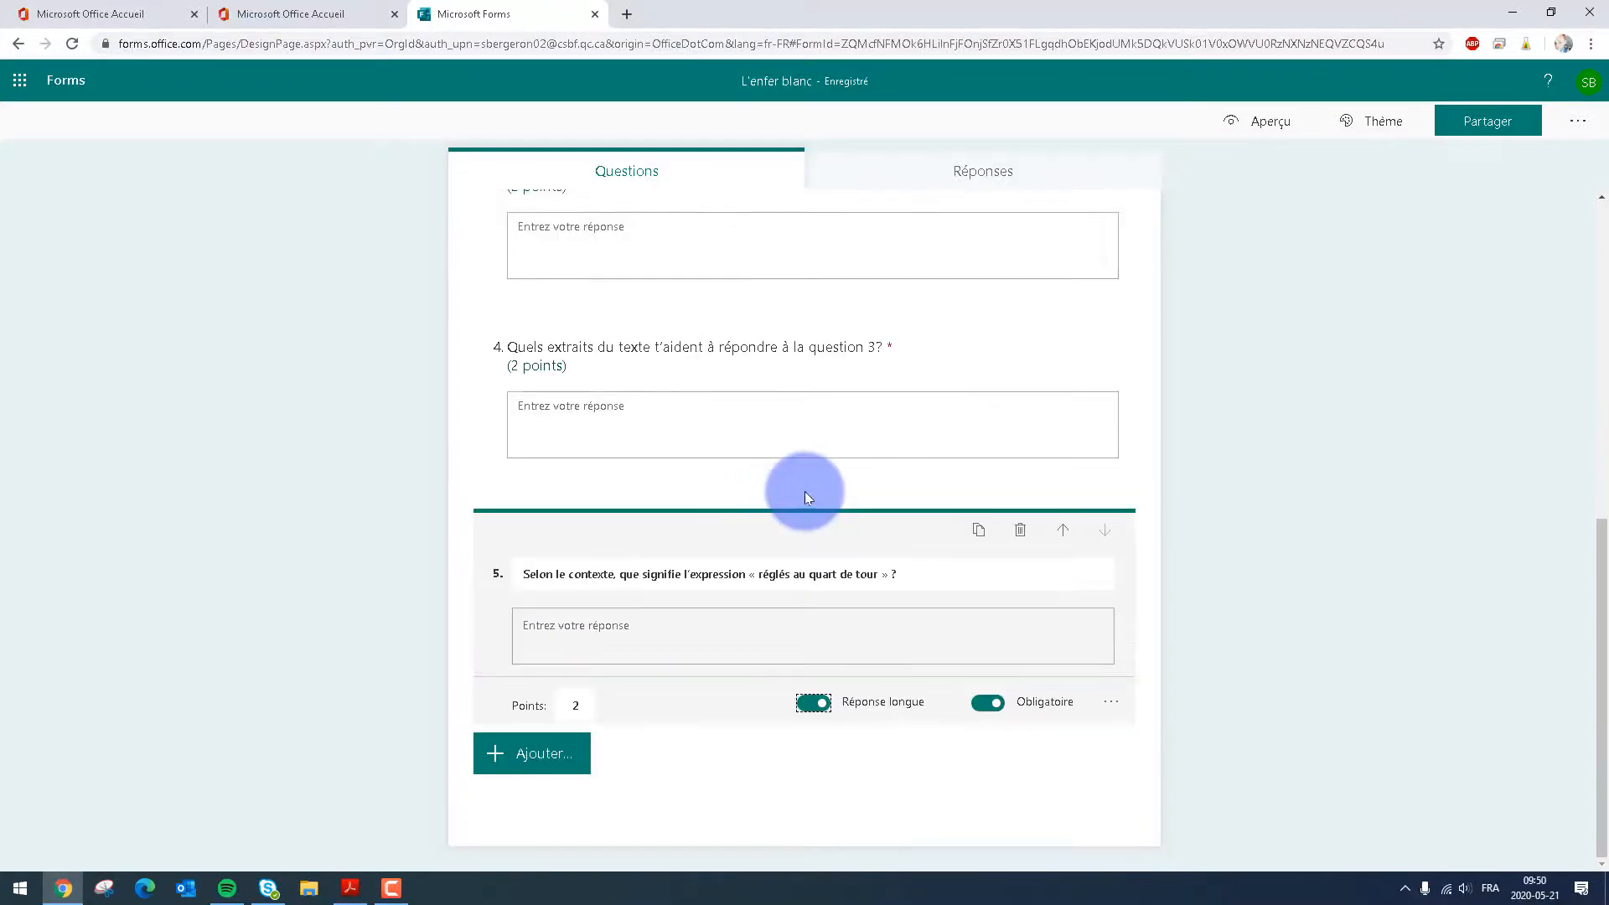
{"action": "left_click", "coordinate": [1197, 572]}
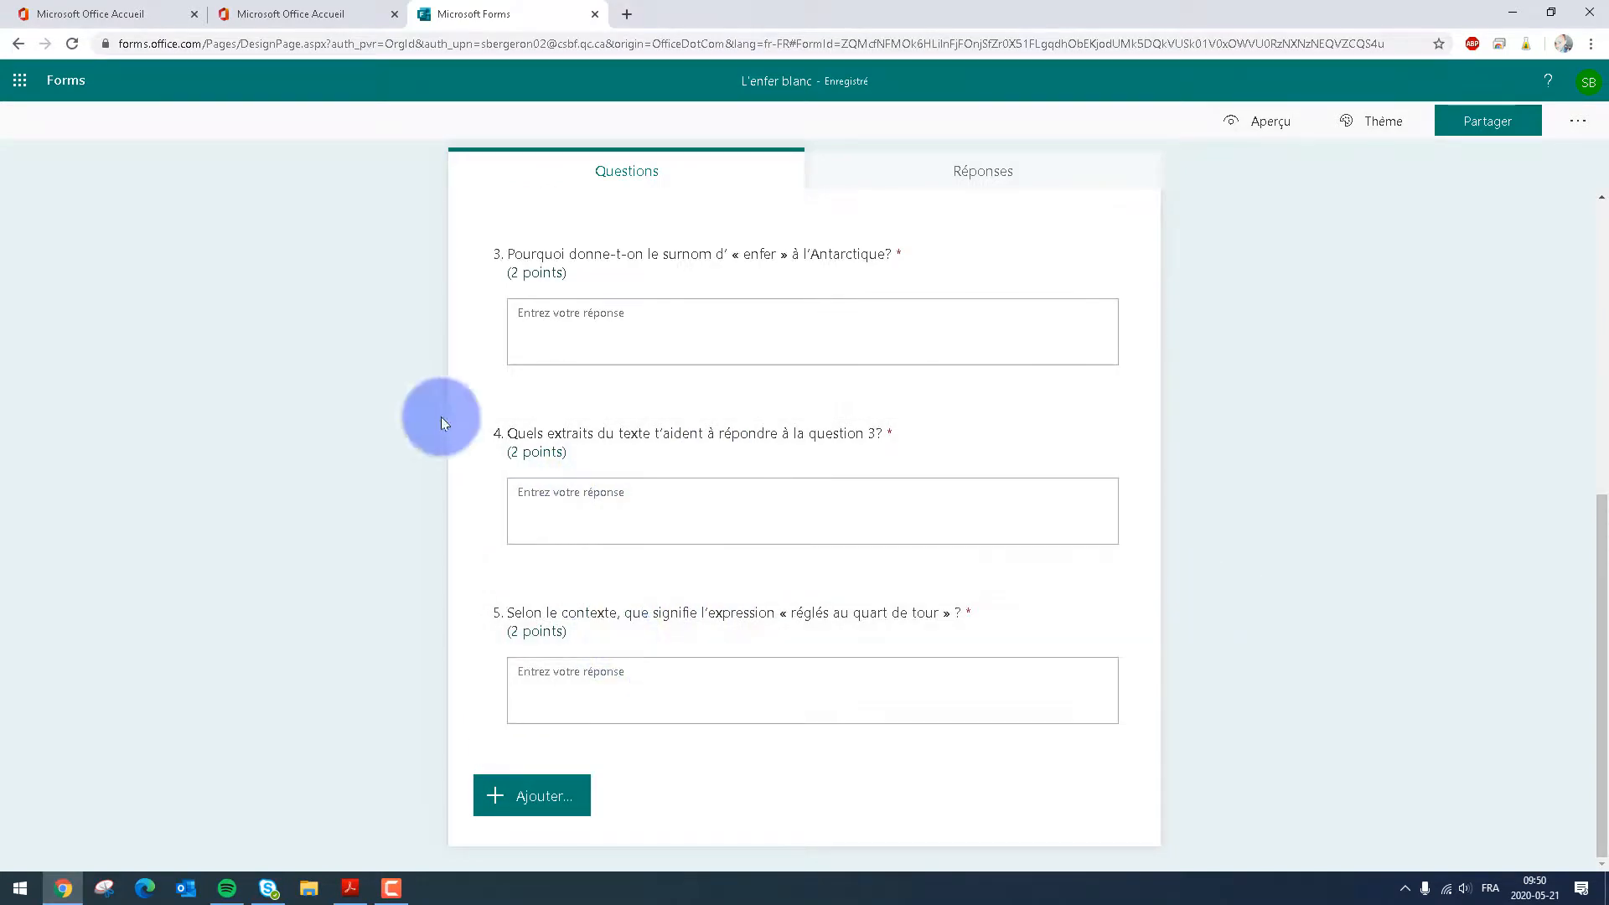
Review the questionnaire and preview it in the computer and mobile views, ending back in the editor
{"action": "scroll", "coordinate": [545, 335], "scroll_direction": "up", "scroll_amount": 3}
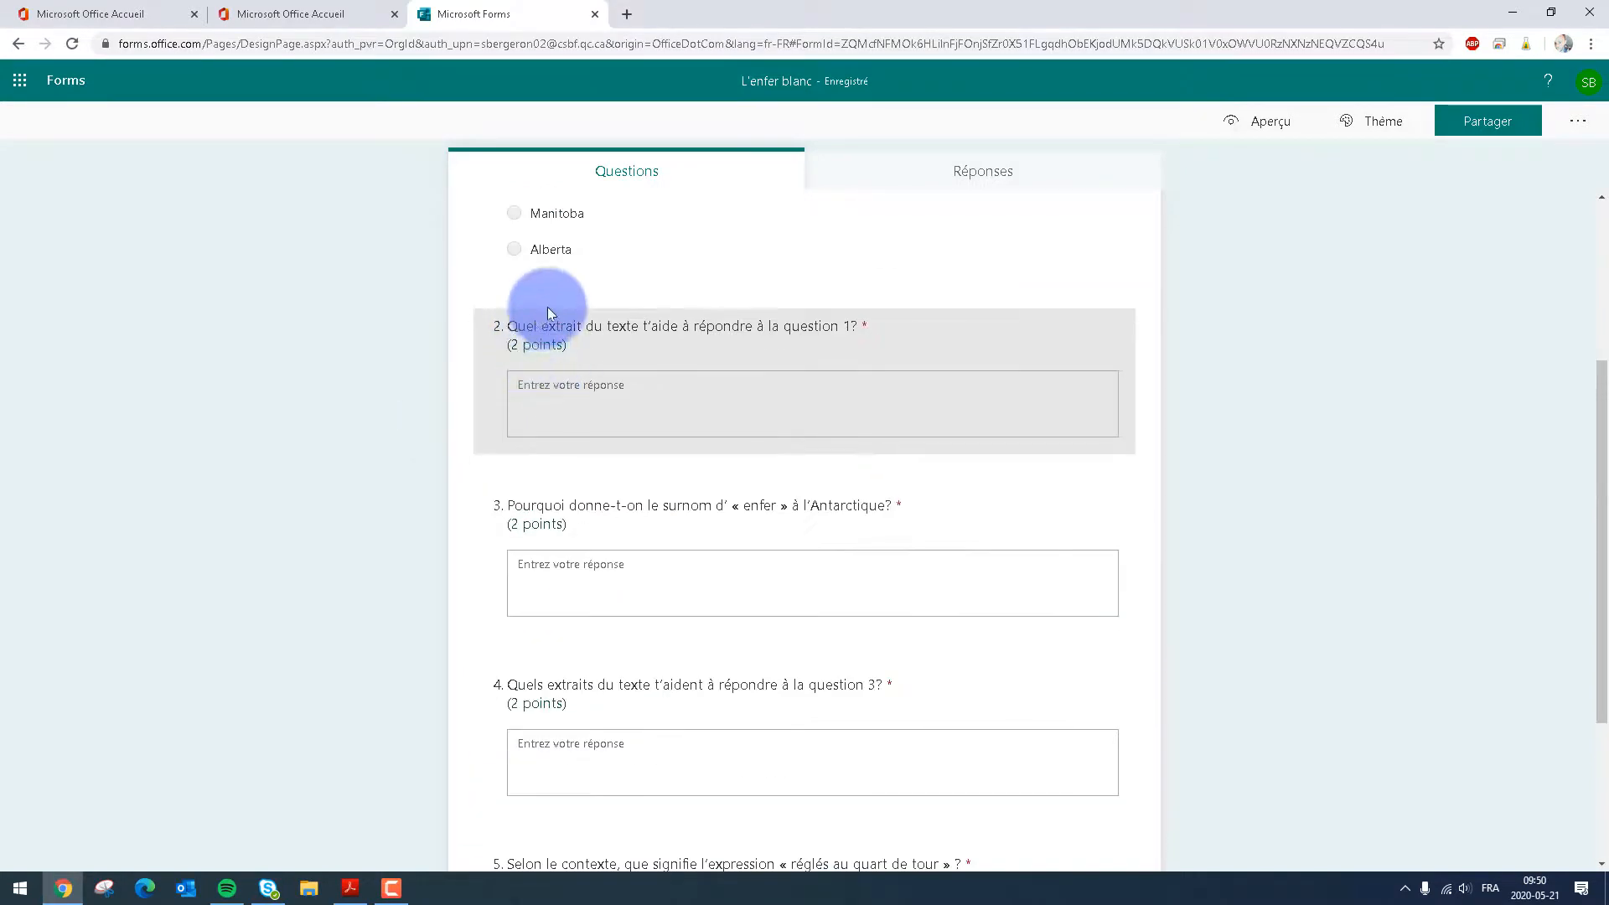
{"action": "scroll", "coordinate": [560, 370], "scroll_direction": "up", "scroll_amount": 3}
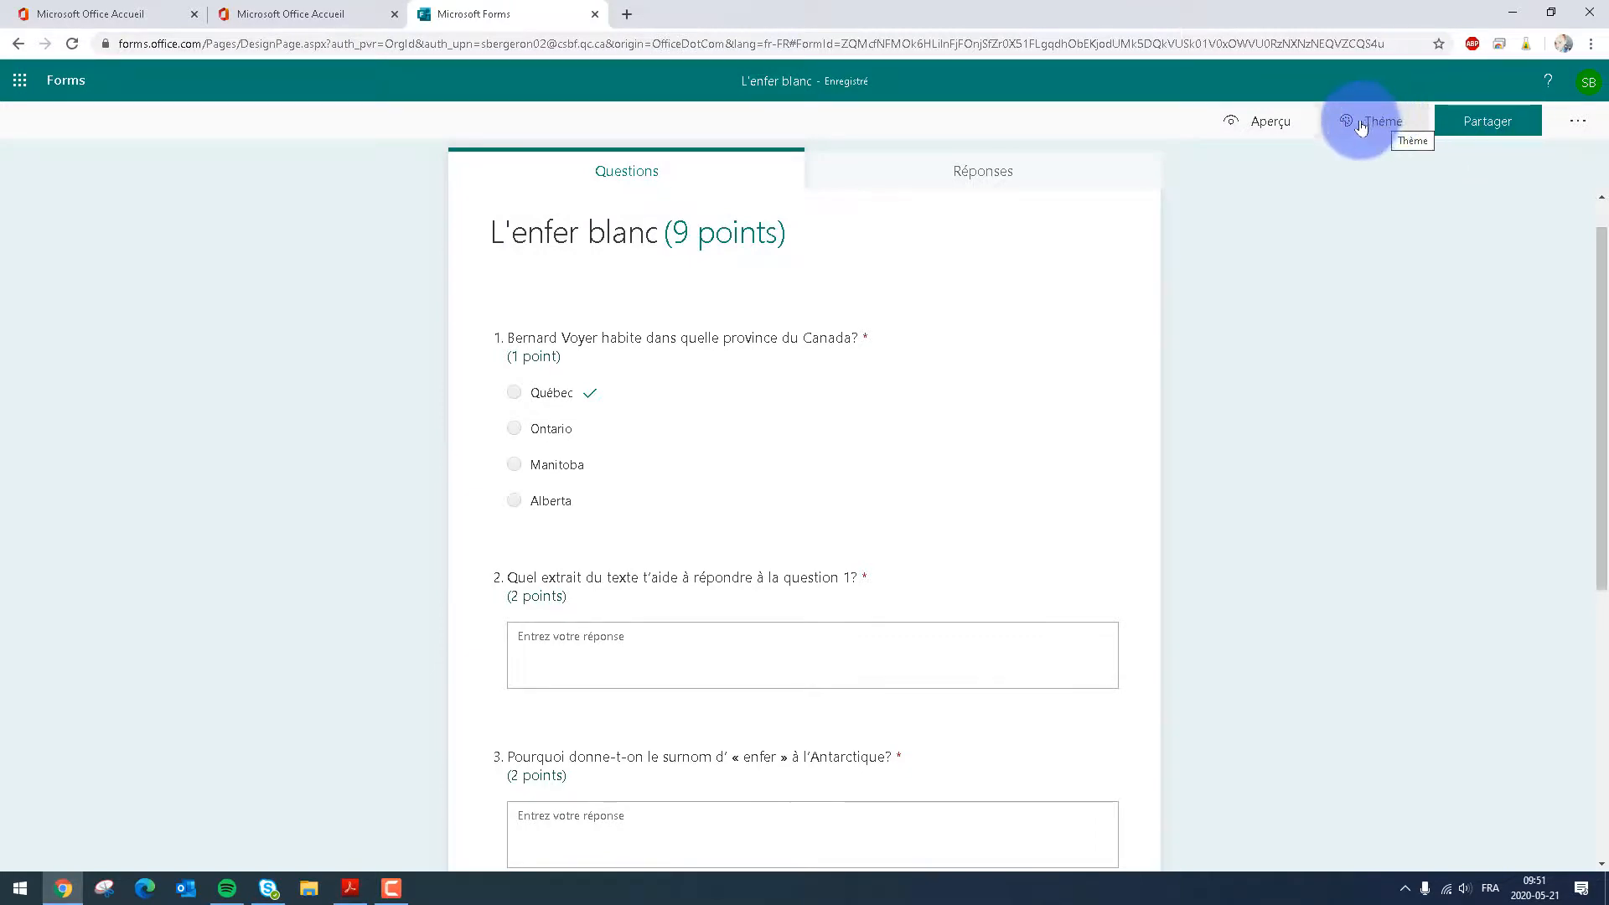
{"action": "left_click", "coordinate": [1282, 123]}
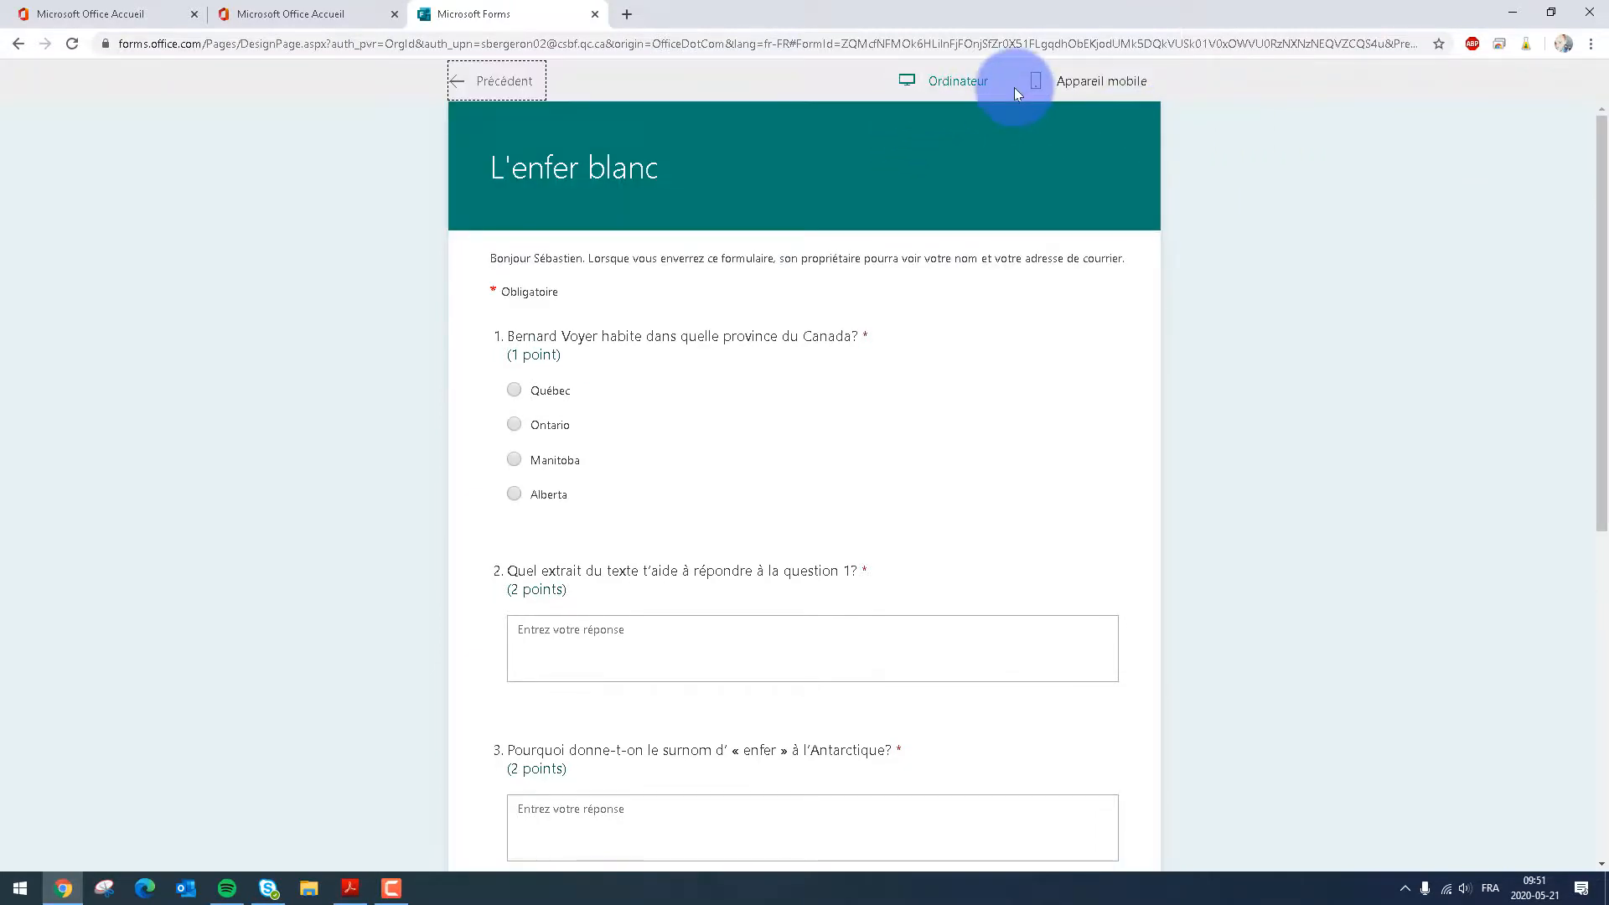
{"action": "left_click", "coordinate": [1105, 81]}
{"action": "left_click_drag", "start_coordinate": [947, 267], "coordinate": [957, 220]}
{"action": "left_click", "coordinate": [492, 91]}
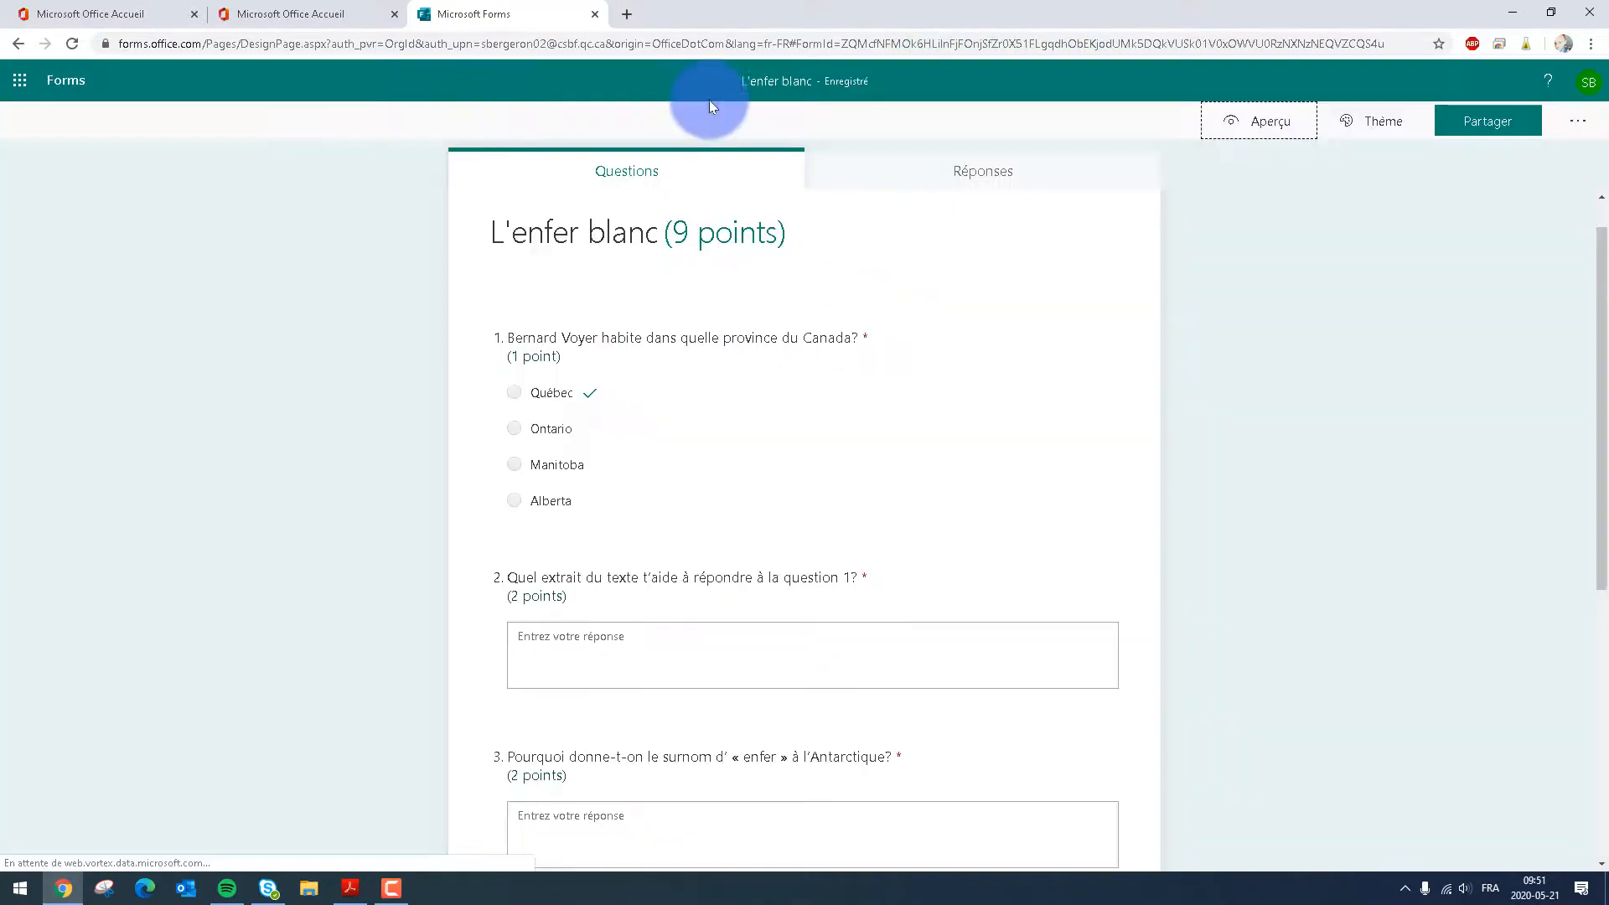
Try the city street and park illustration themes, and apply the snowboarder theme to the questionnaire
{"action": "left_click", "coordinate": [1340, 124]}
{"action": "left_click", "coordinate": [1391, 399]}
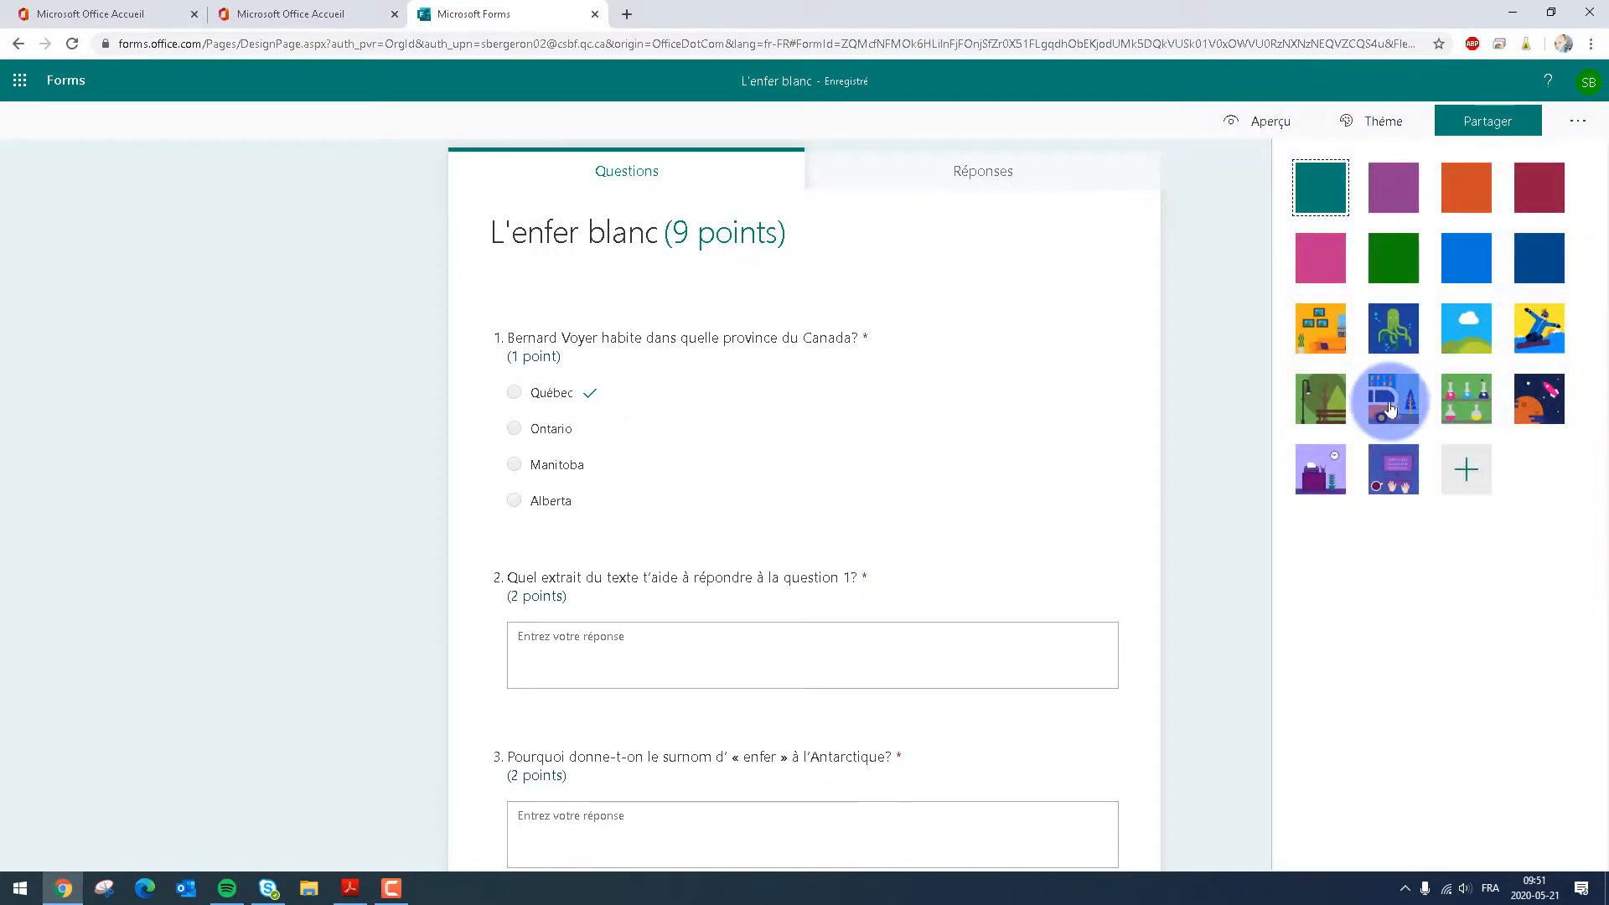
{"action": "left_click", "coordinate": [1312, 419]}
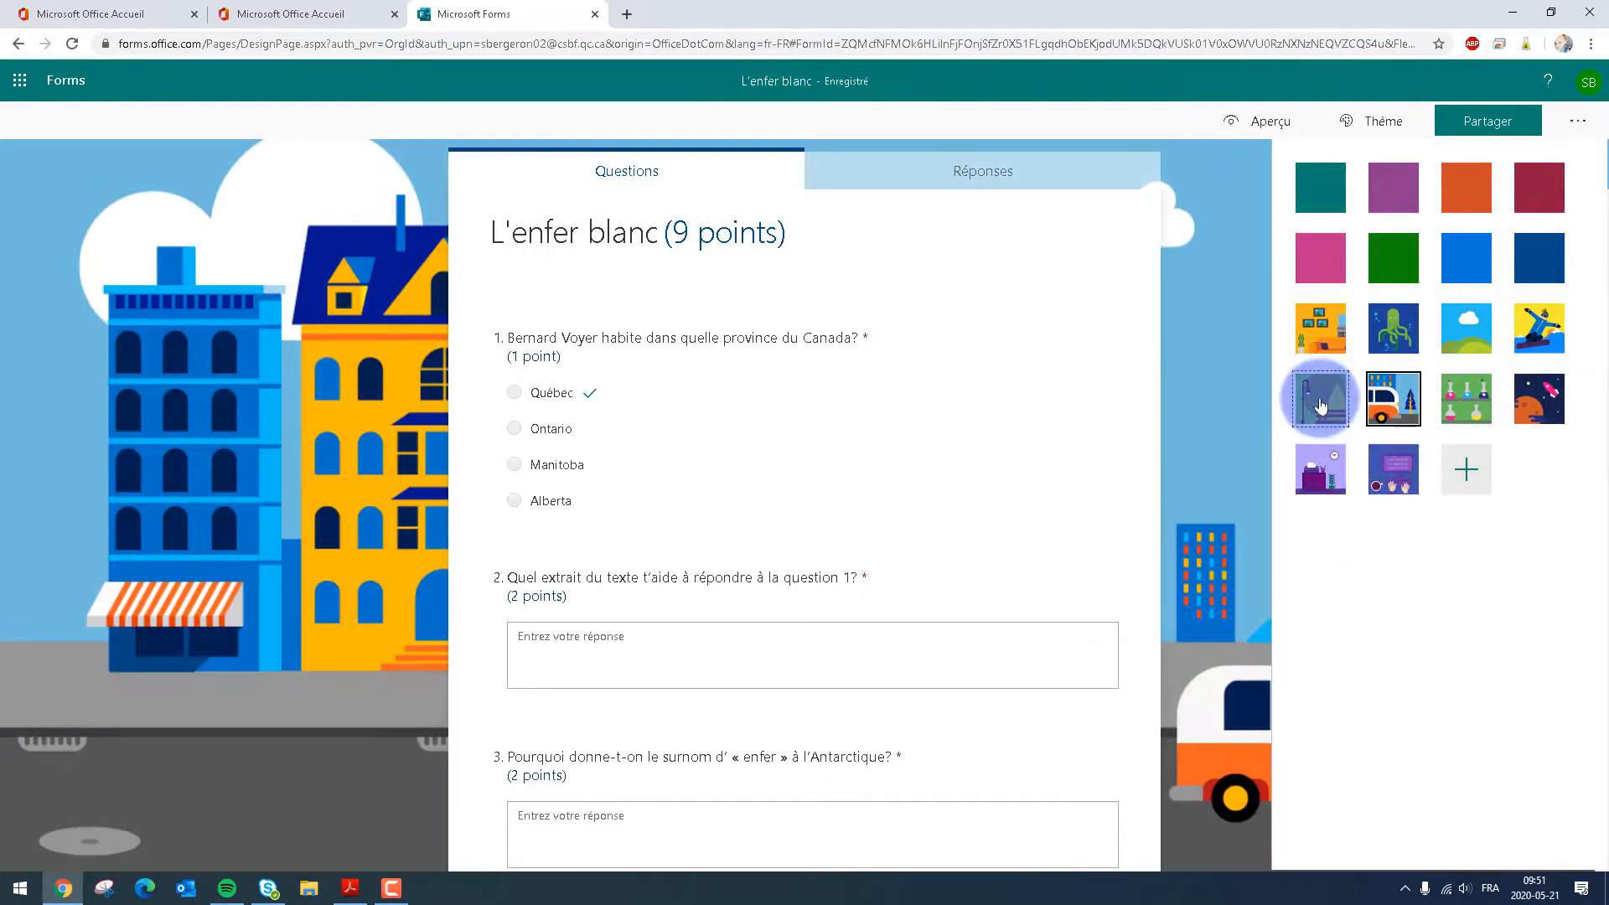
{"action": "left_click", "coordinate": [1539, 327]}
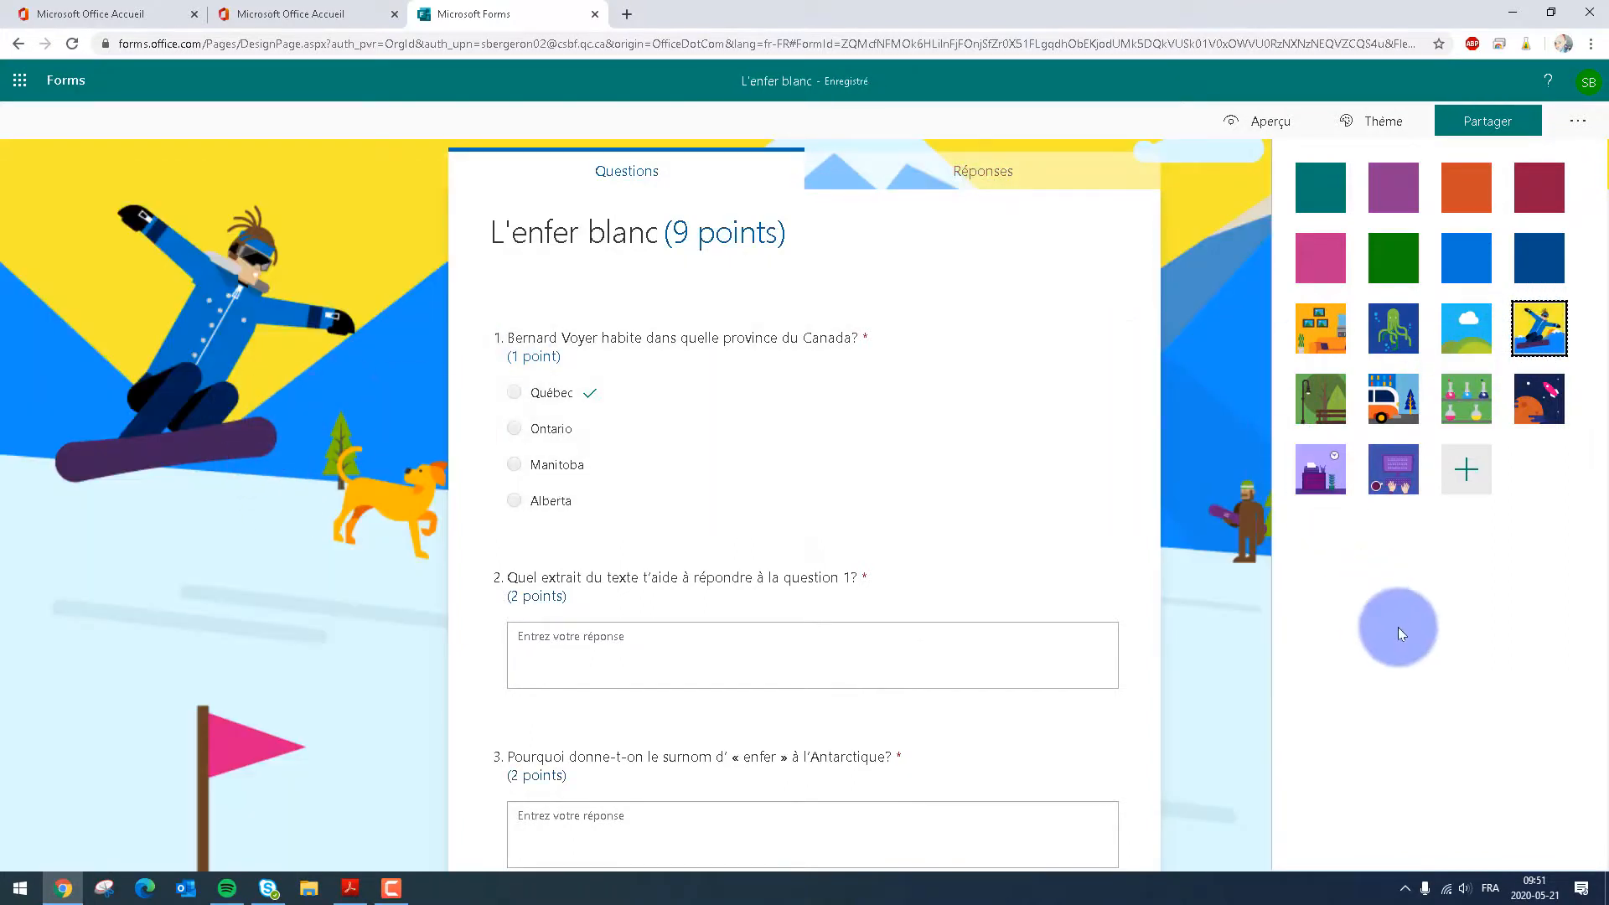
{"action": "left_click", "coordinate": [1398, 573]}
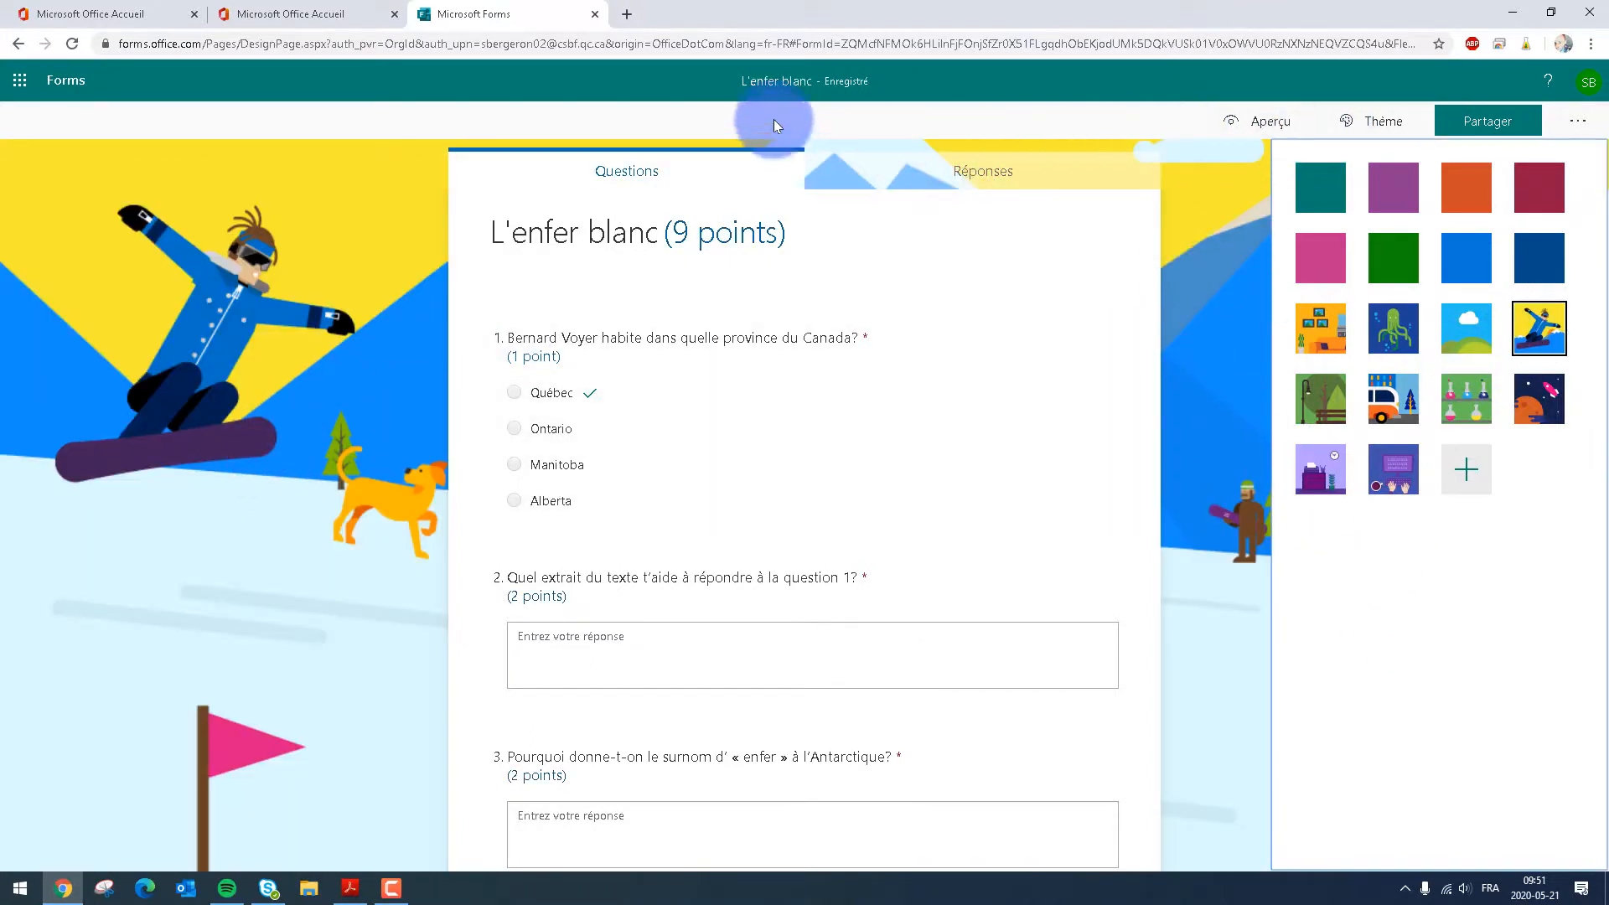
Return to the list of personal forms and find the "L'enfer blanc" questionnaire
{"action": "left_click", "coordinate": [58, 79]}
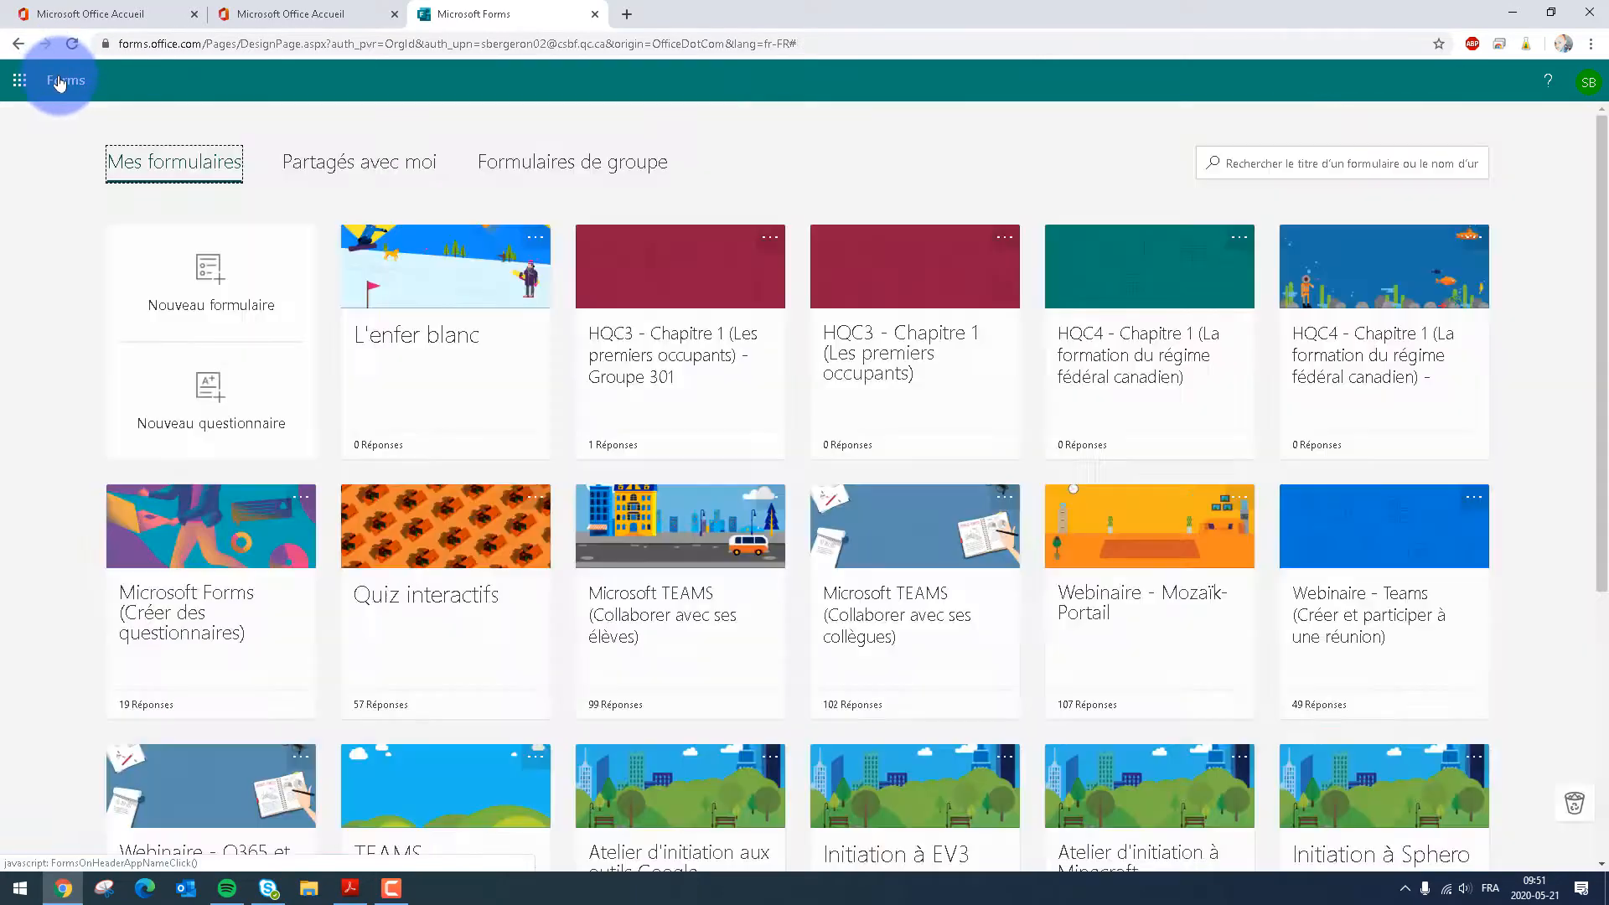
{"action": "left_click", "coordinate": [383, 342]}
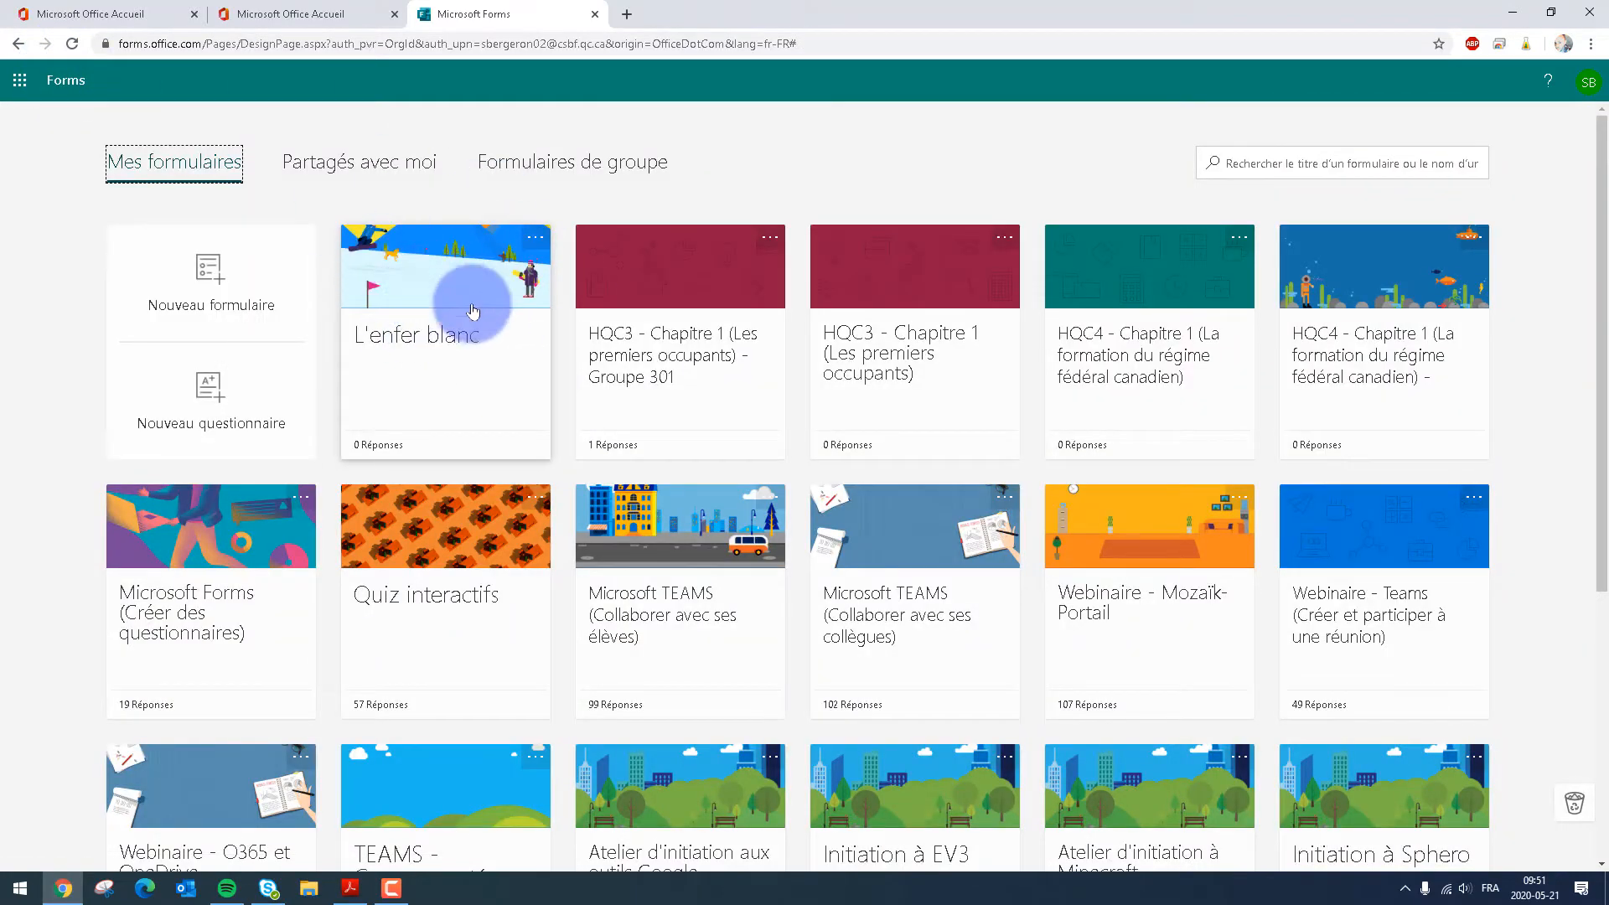